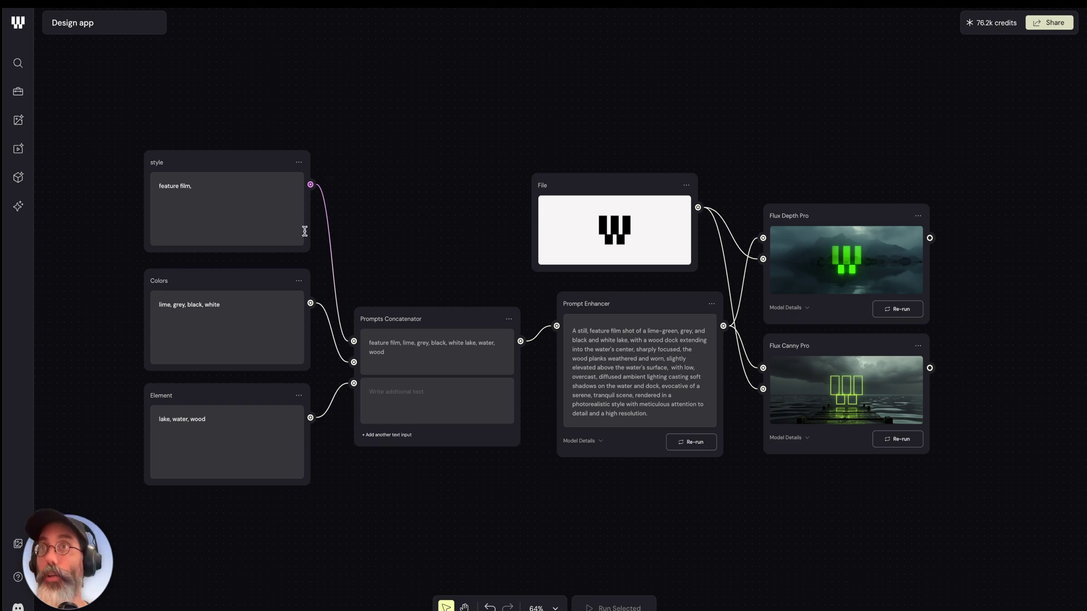
Pan around the workflow canvas to locate the Prompt Enhancer node
scroll(343, 238, "up", 5)
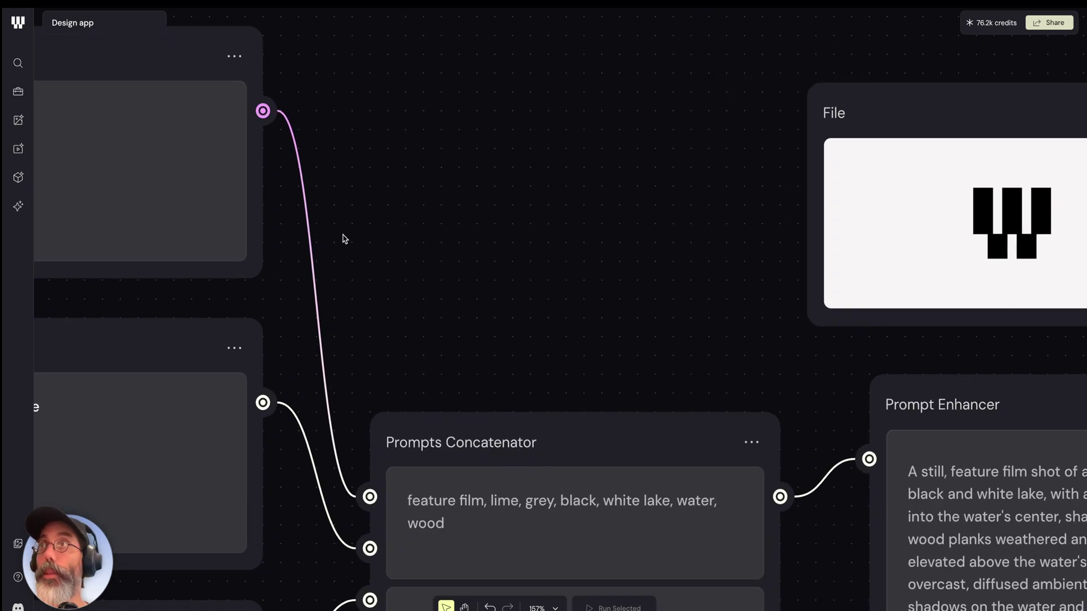
scroll(351, 260, "down", 1)
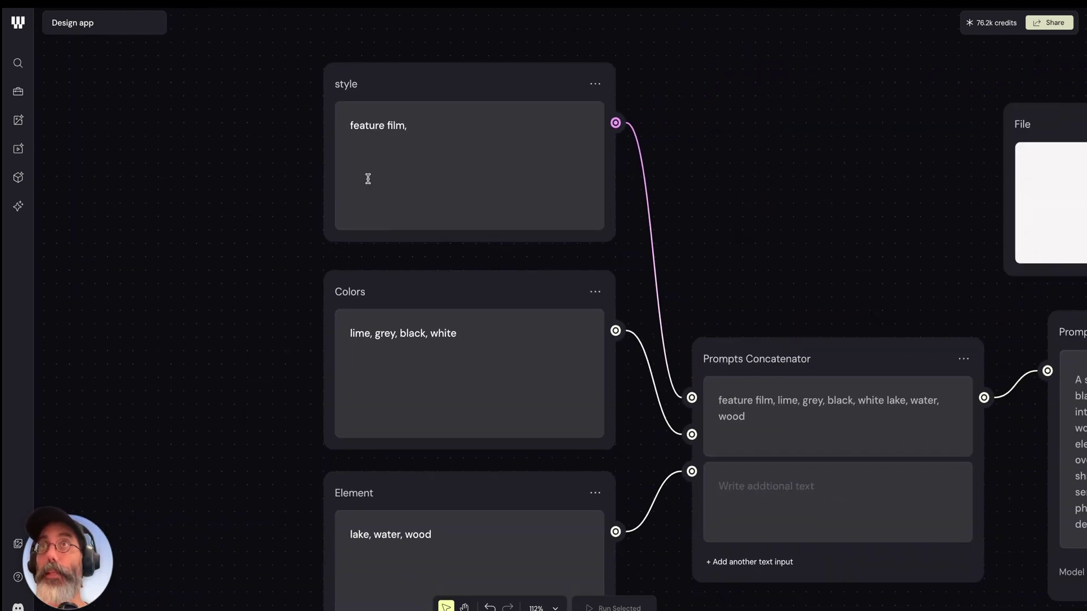
scroll(238, 299, "down", 3)
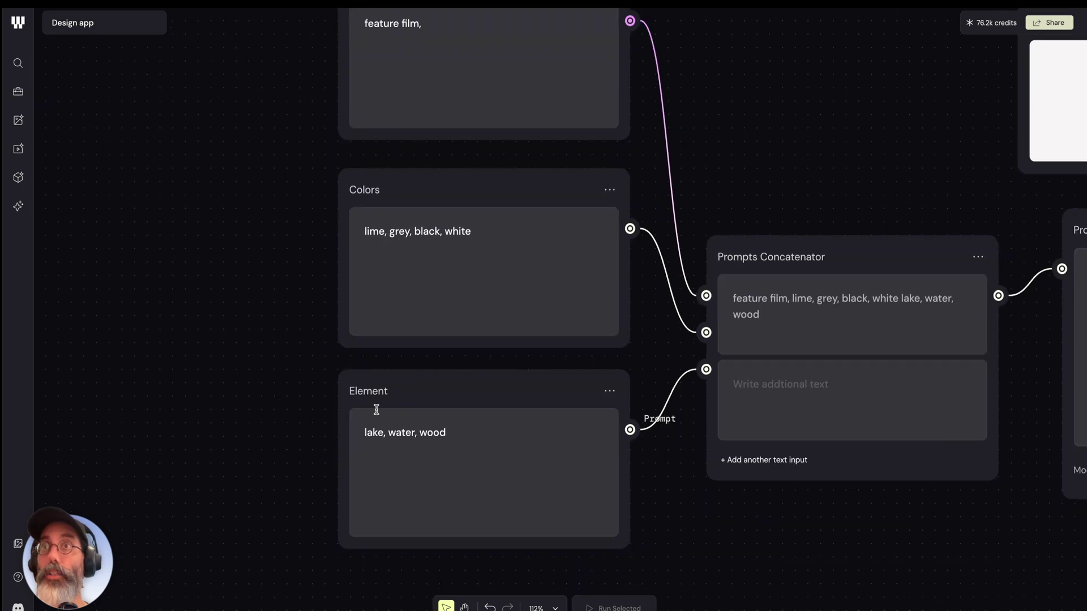
scroll(267, 356, "up", 3)
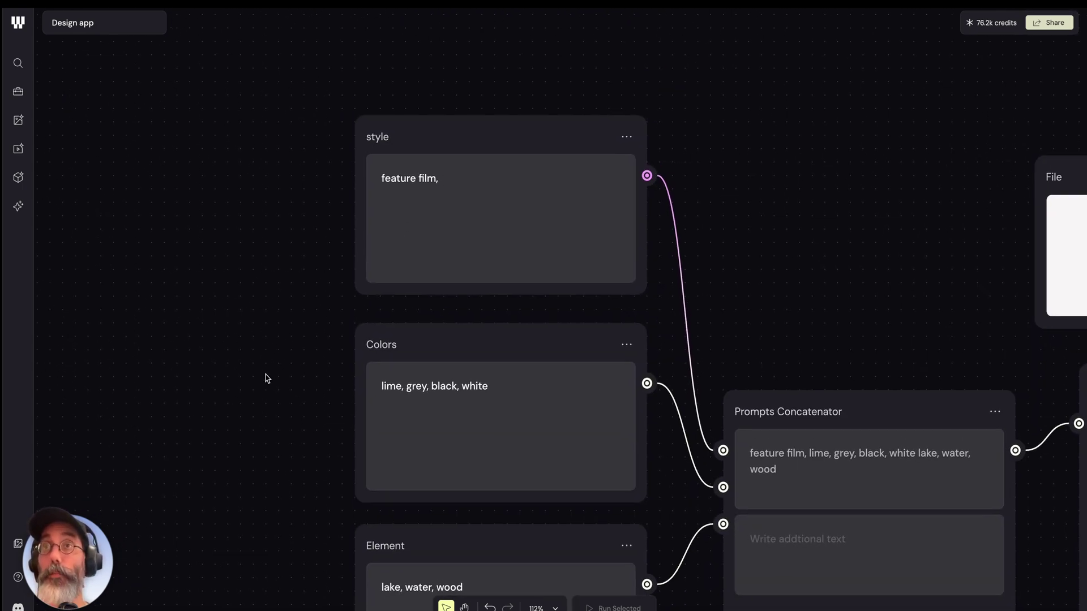
scroll(266, 376, "down", 2)
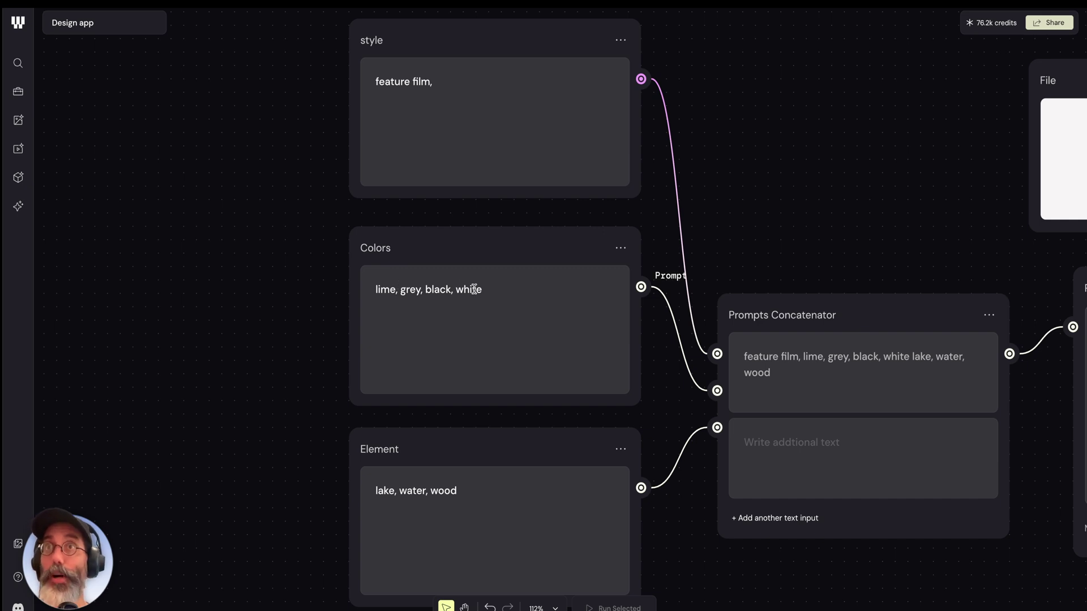
scroll(288, 418, "down", 3)
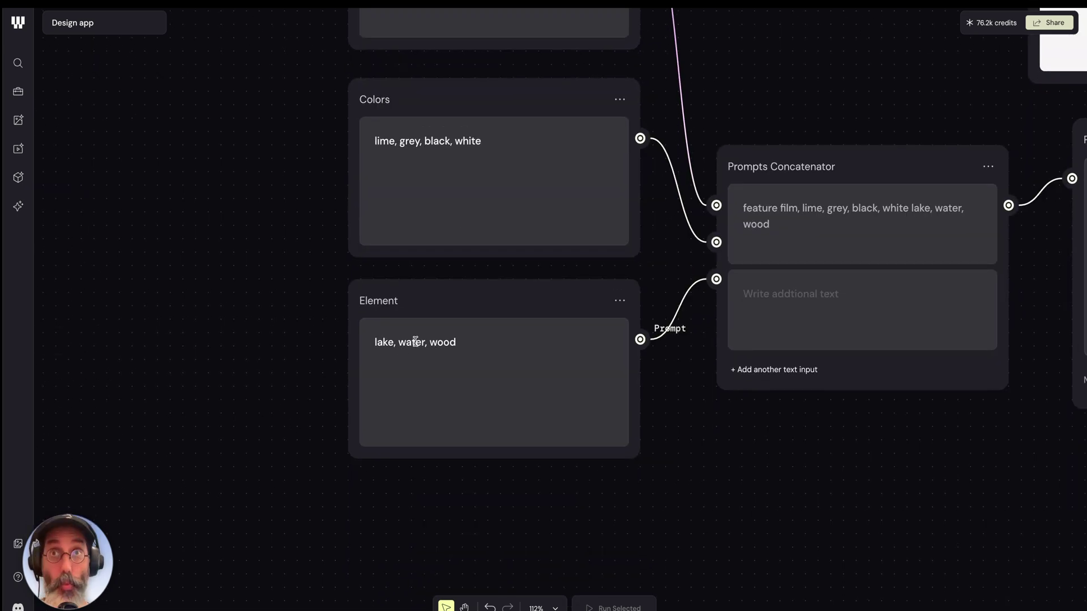
scroll(770, 417, "right", 3)
scroll(770, 418, "up", 1)
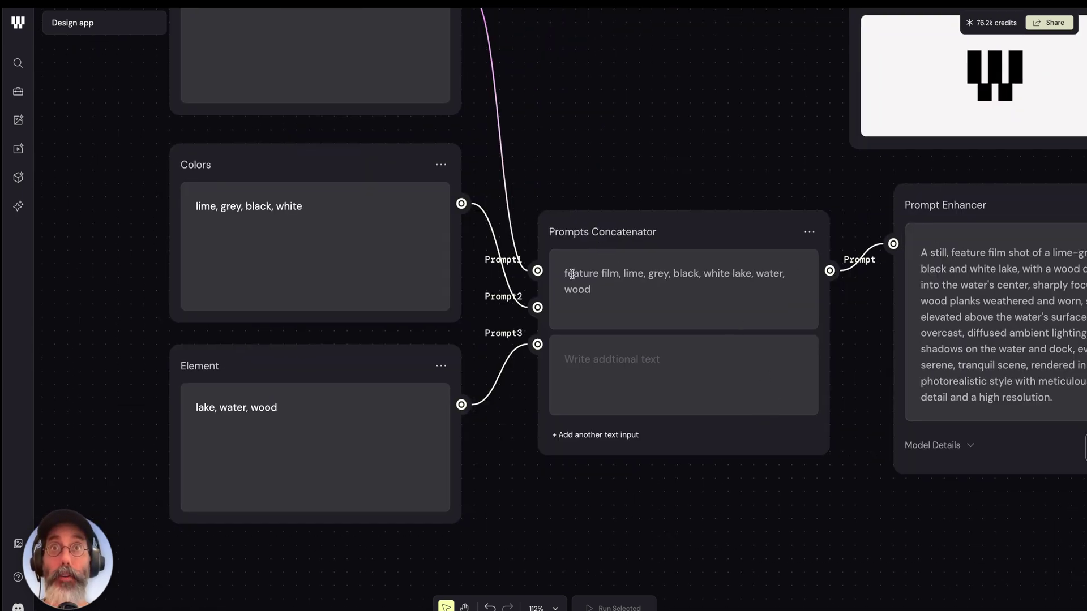
scroll(605, 267, "right", 9)
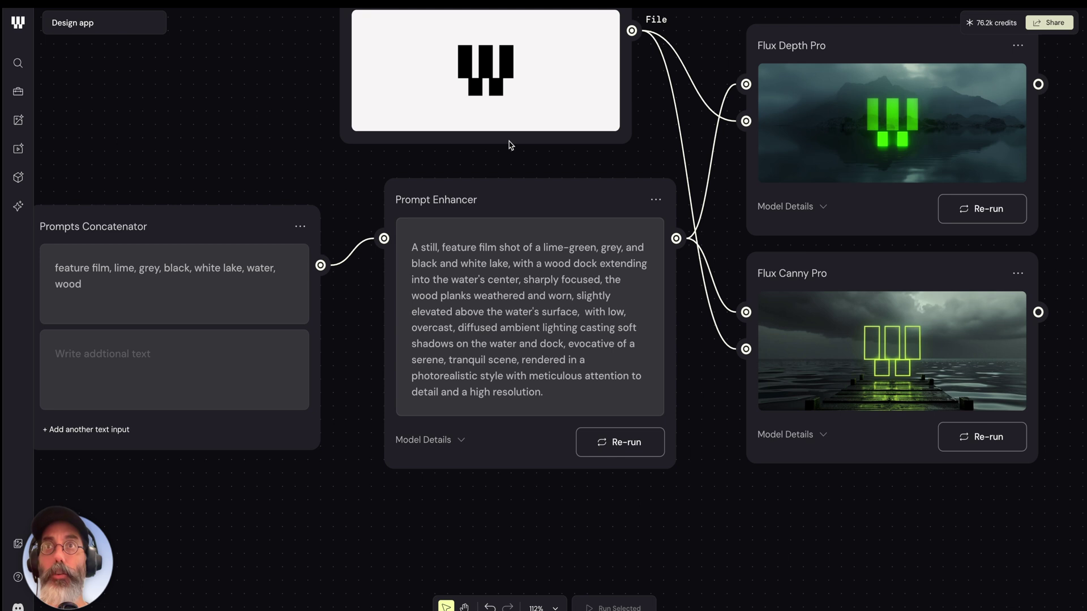
Select the Prompt Enhancer node to show its model name and instructions in the properties panel
left_click(532, 203)
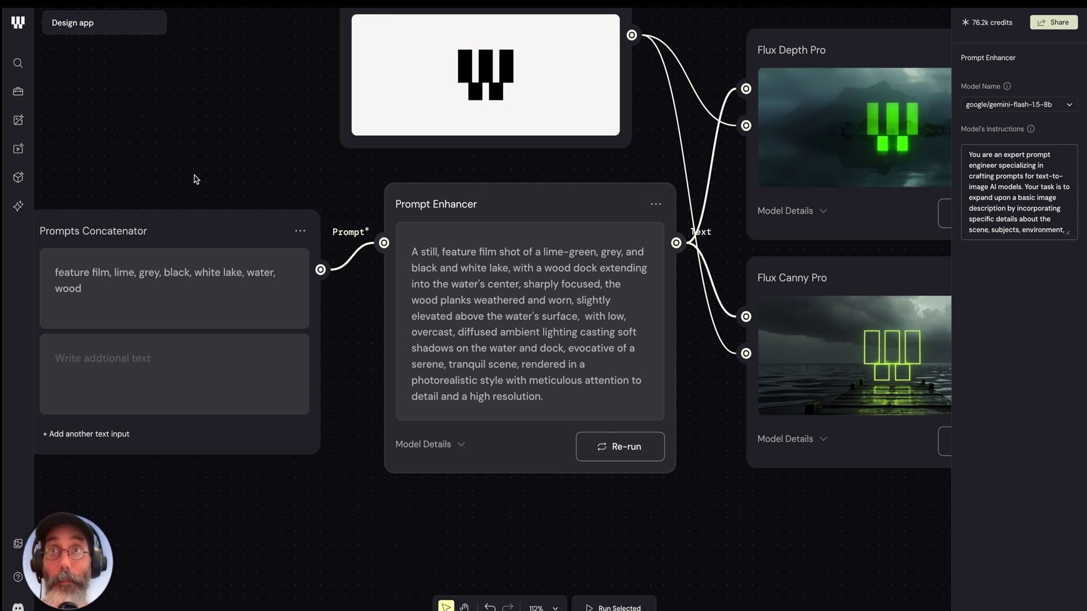
scroll(195, 180, "left", 2)
scroll(195, 180, "left", 3)
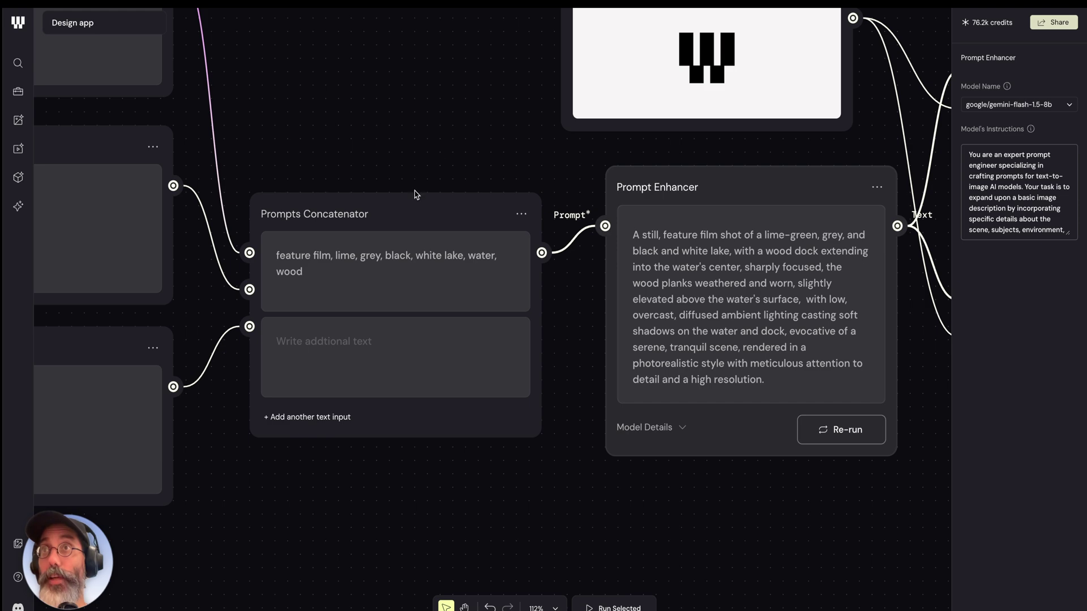
scroll(401, 149, "right", 8)
scroll(400, 149, "up", 5)
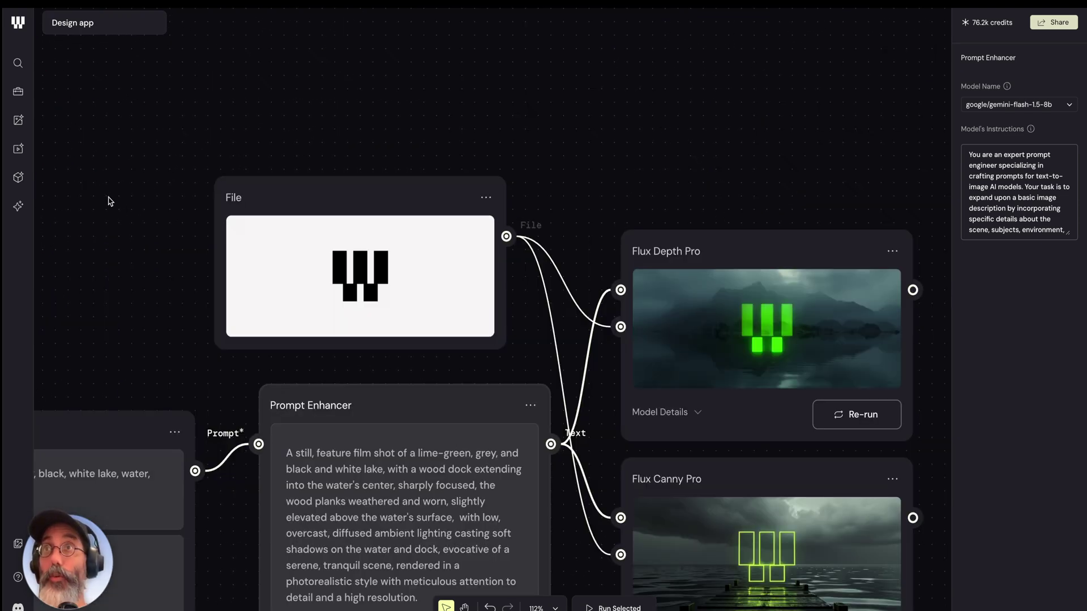
scroll(546, 115, "right", 3)
scroll(546, 115, "down", 3)
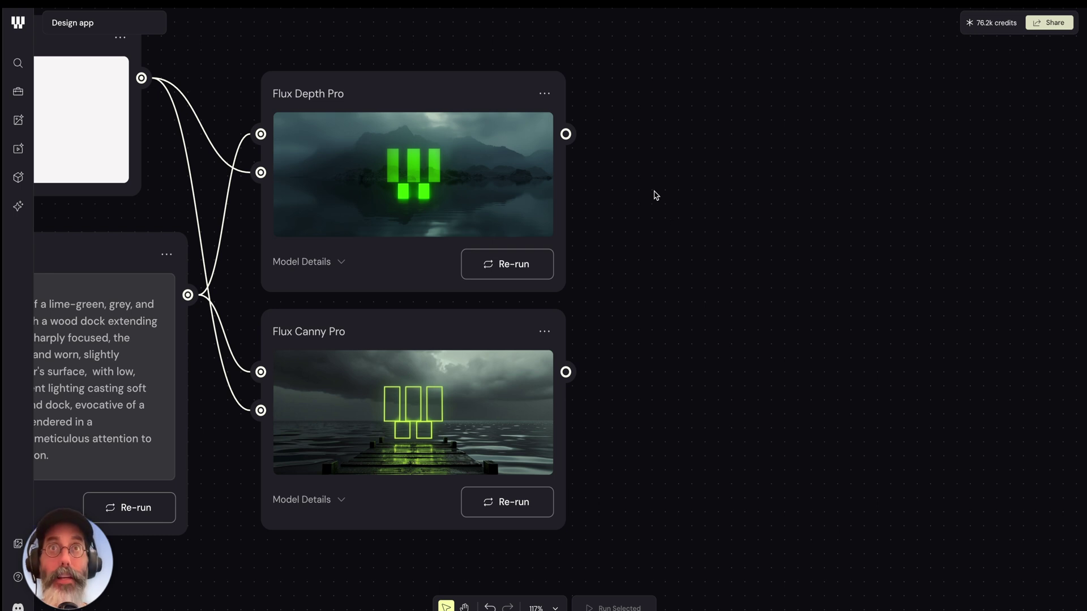
Add two Output nodes, wiring Flux Depth Pro and Flux Canny Pro each to one, then fit the view
double_click(655, 195)
type("out")
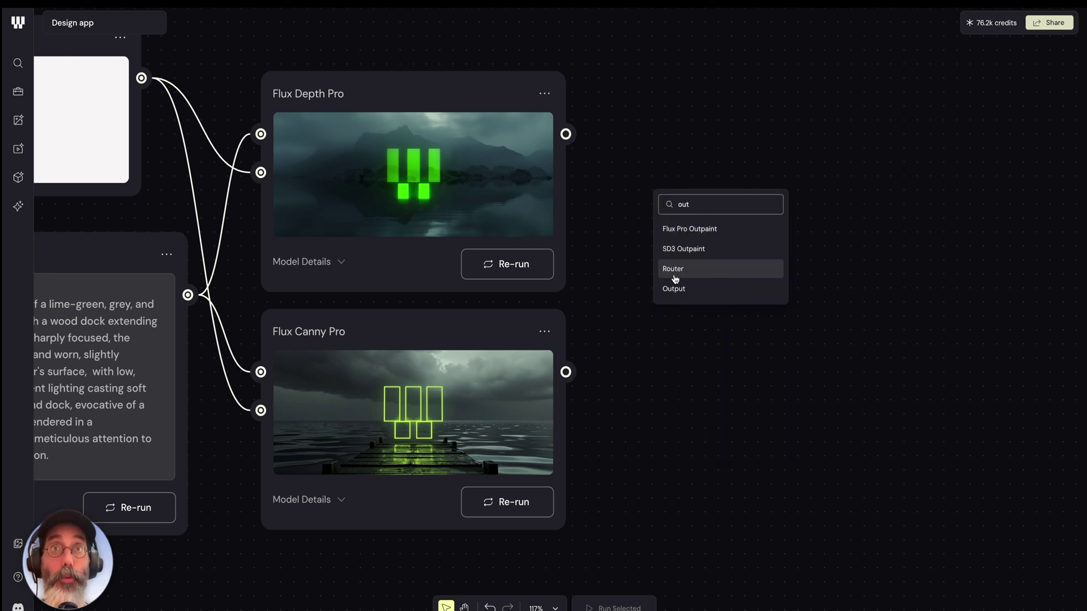
left_click(674, 288)
left_click_drag(680, 262, 706, 169)
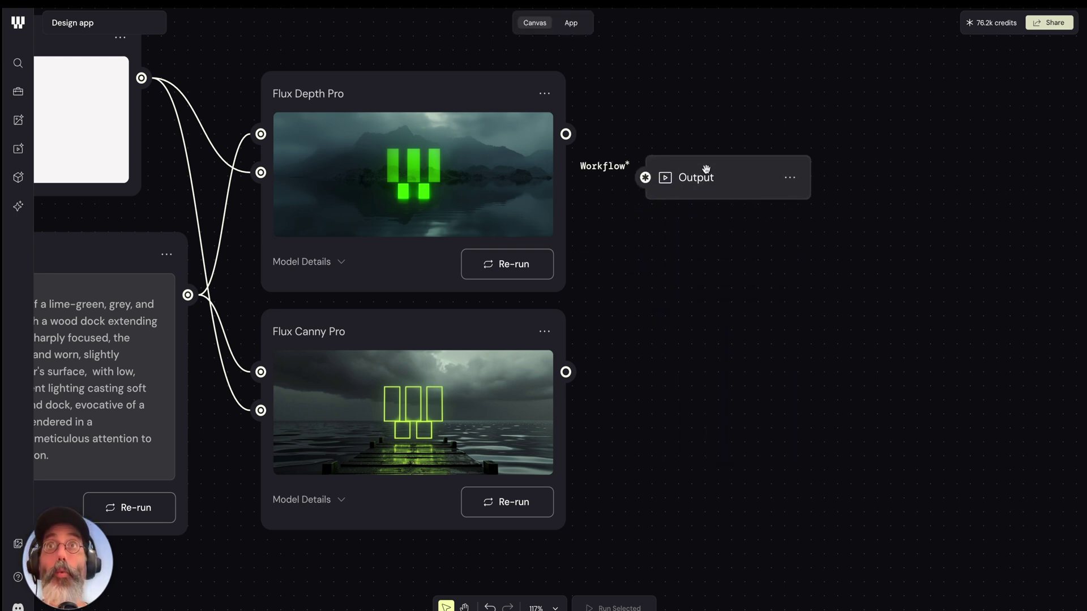
left_click_drag(565, 134, 645, 177)
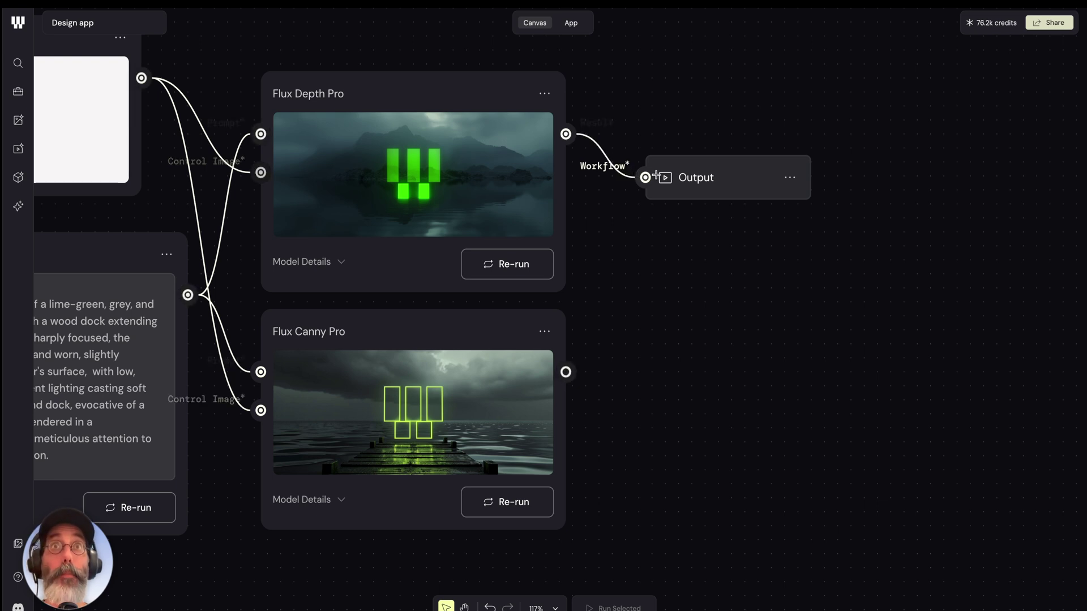
left_click_drag(735, 173, 744, 360)
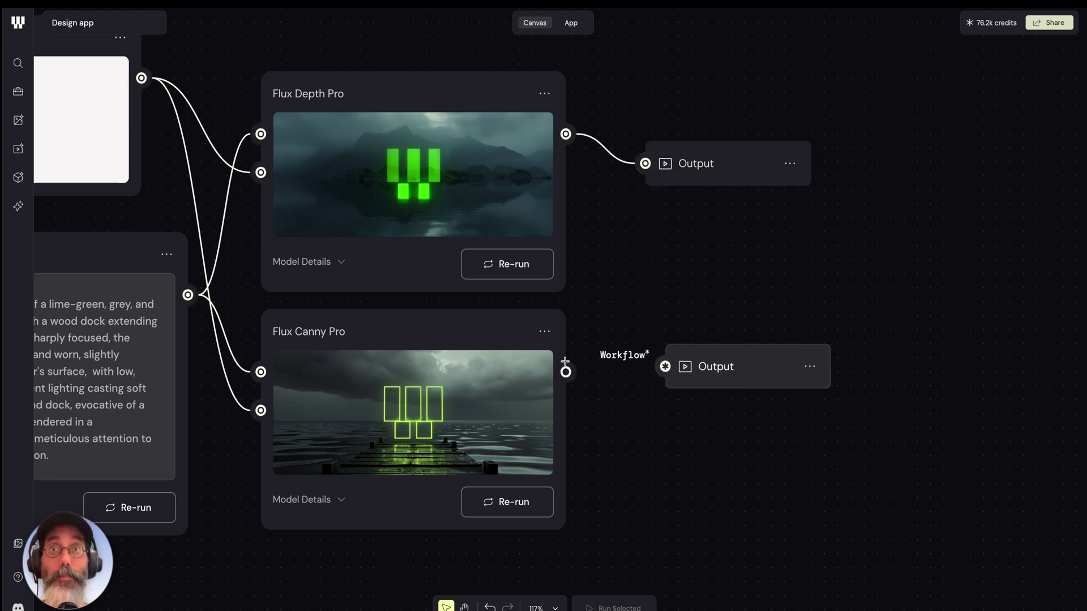
left_click_drag(566, 372, 665, 366)
left_click_drag(746, 379, 736, 385)
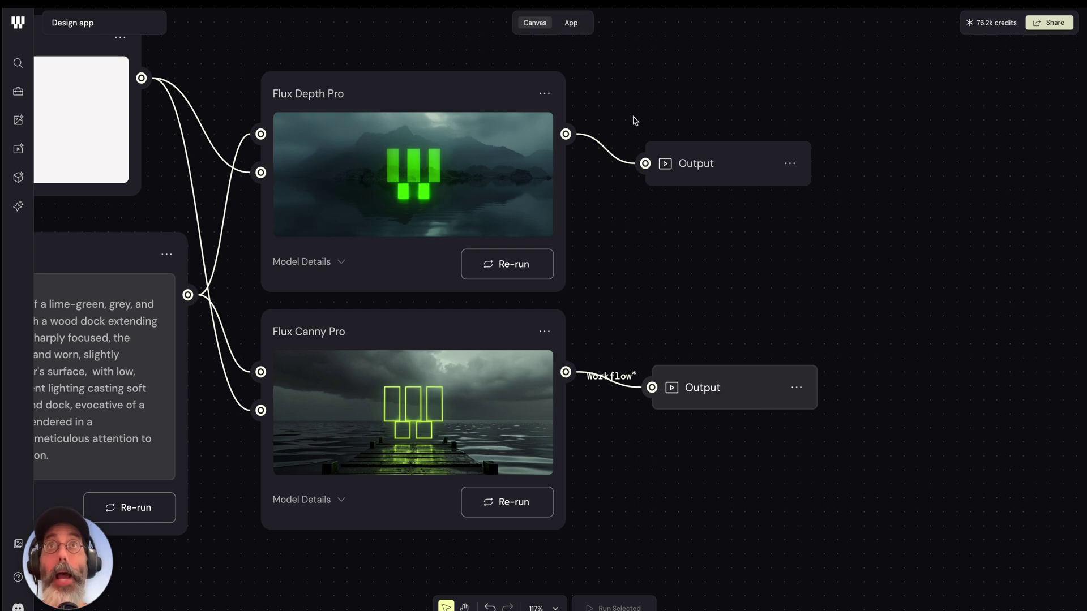
key("shift+1")
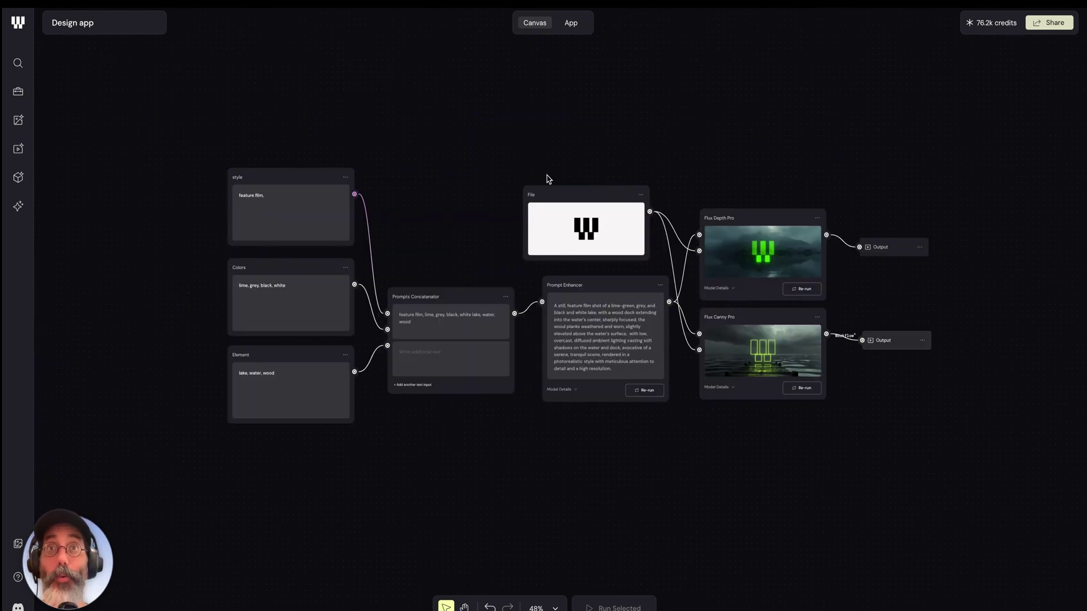
In the App view, set Number of Results to 5 and run the design app
left_click(570, 24)
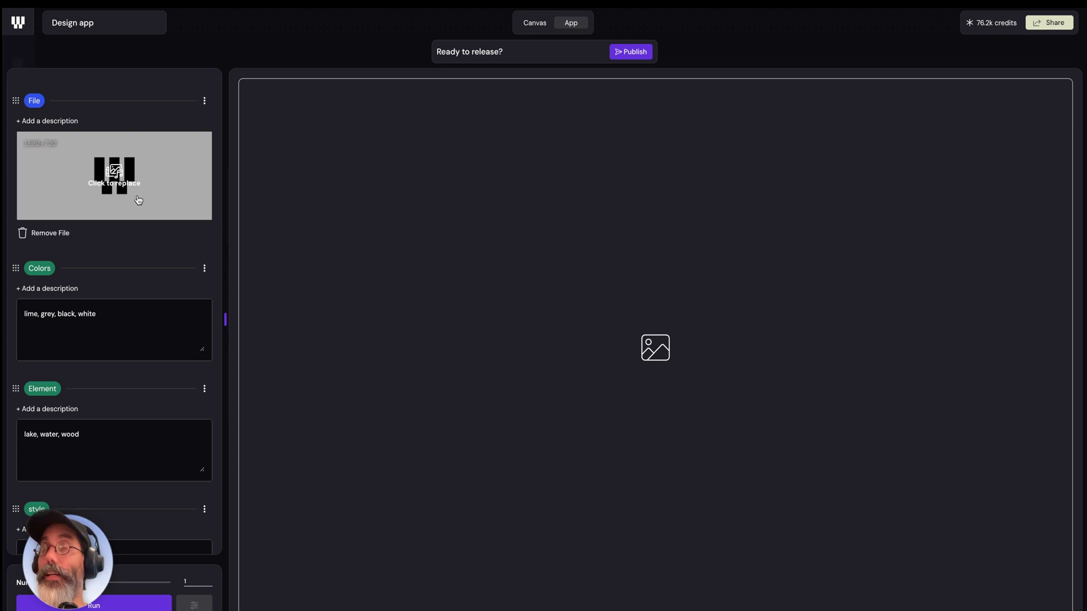
scroll(144, 309, "down", 1)
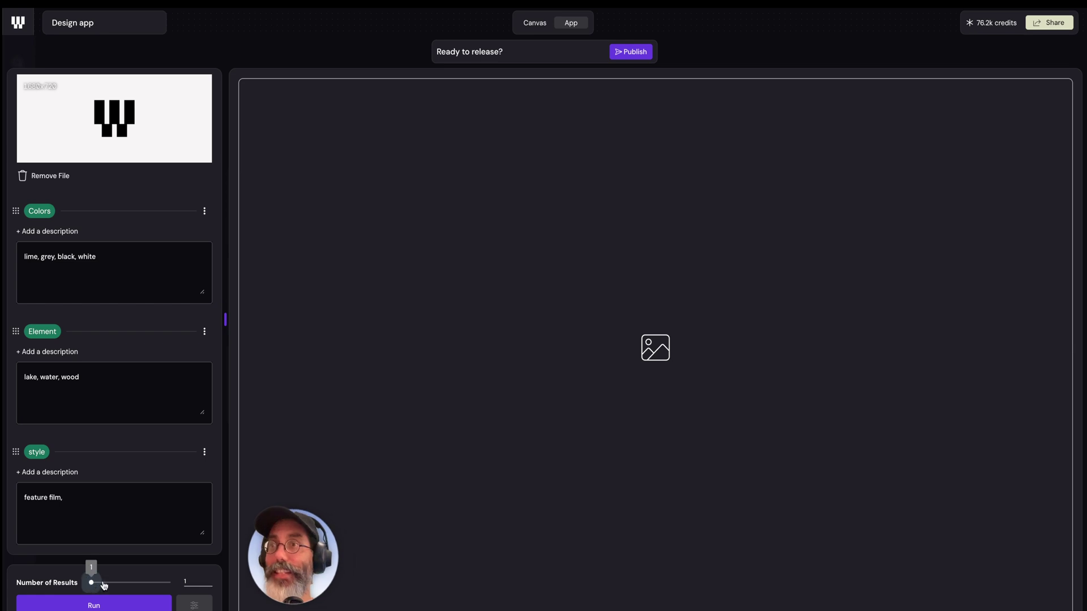
left_click_drag(91, 583, 129, 588)
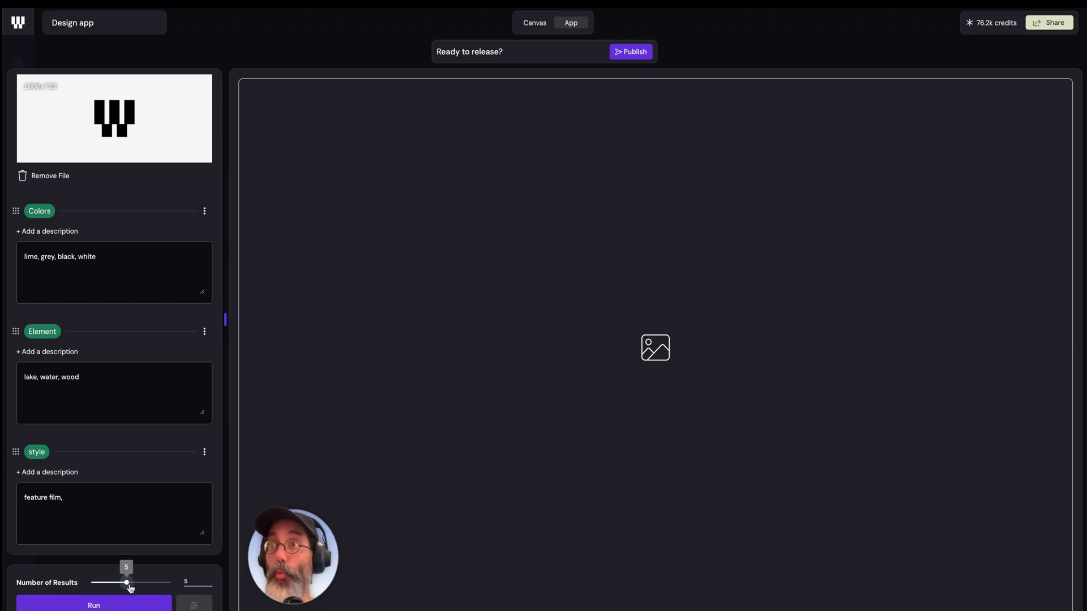
left_click(81, 606)
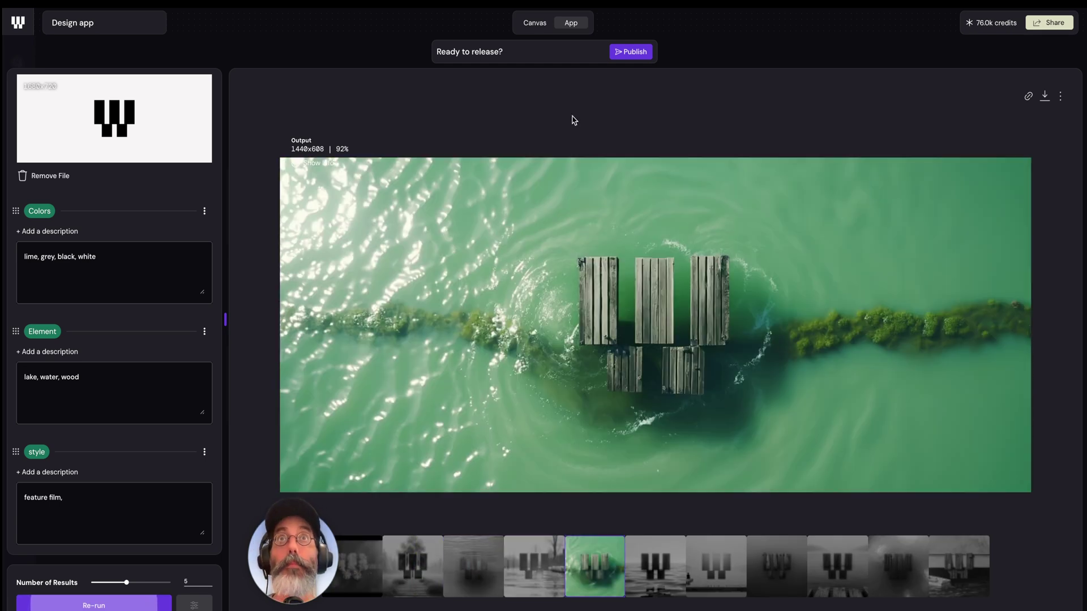
Publish the design app, then open and dismiss the Share invite dialog
left_click(636, 52)
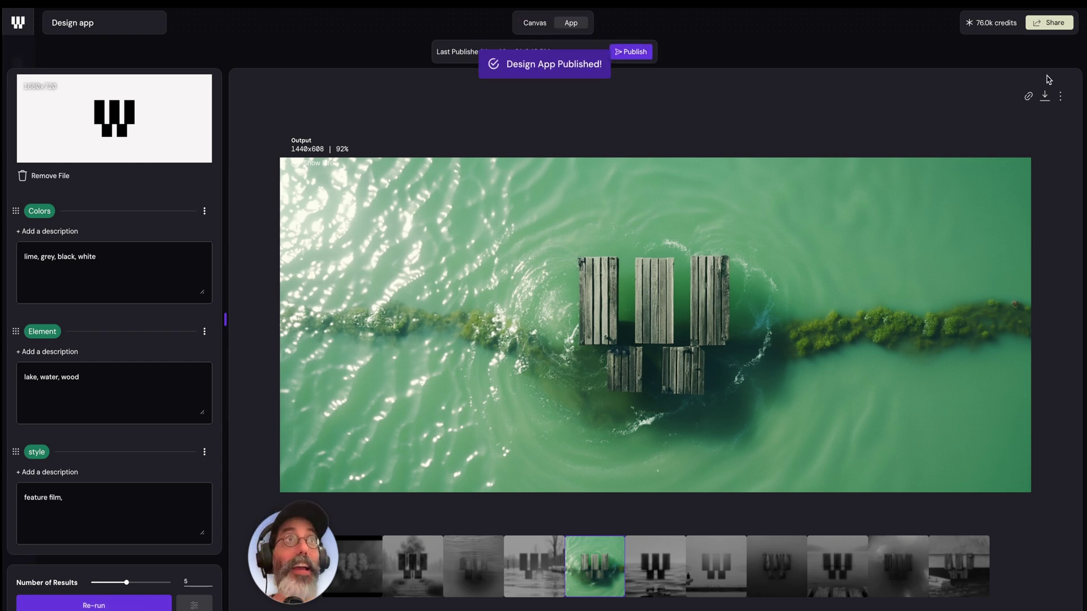
left_click(1050, 25)
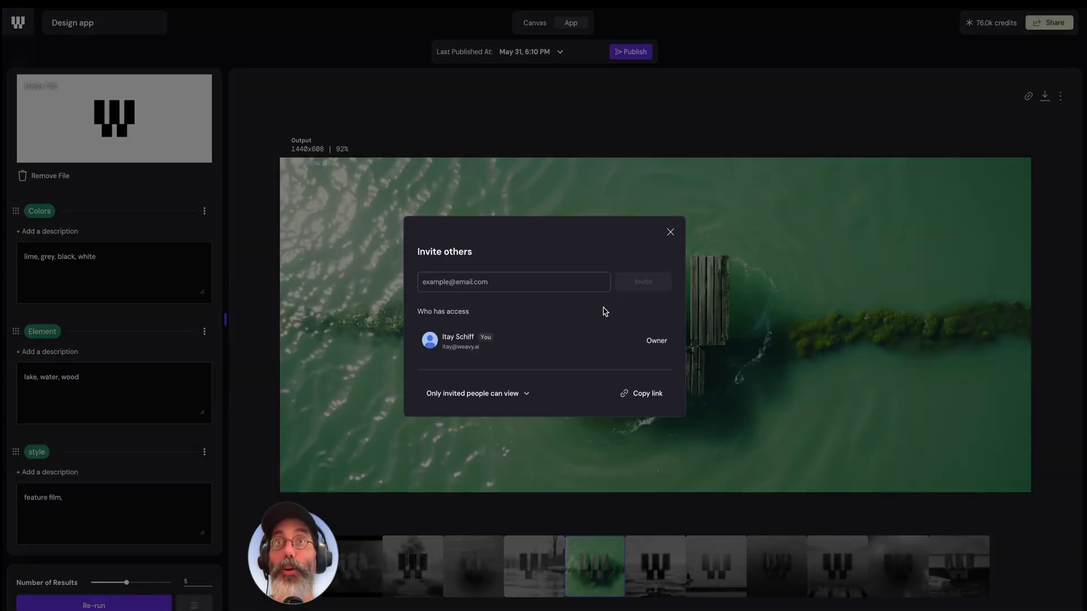
left_click(671, 232)
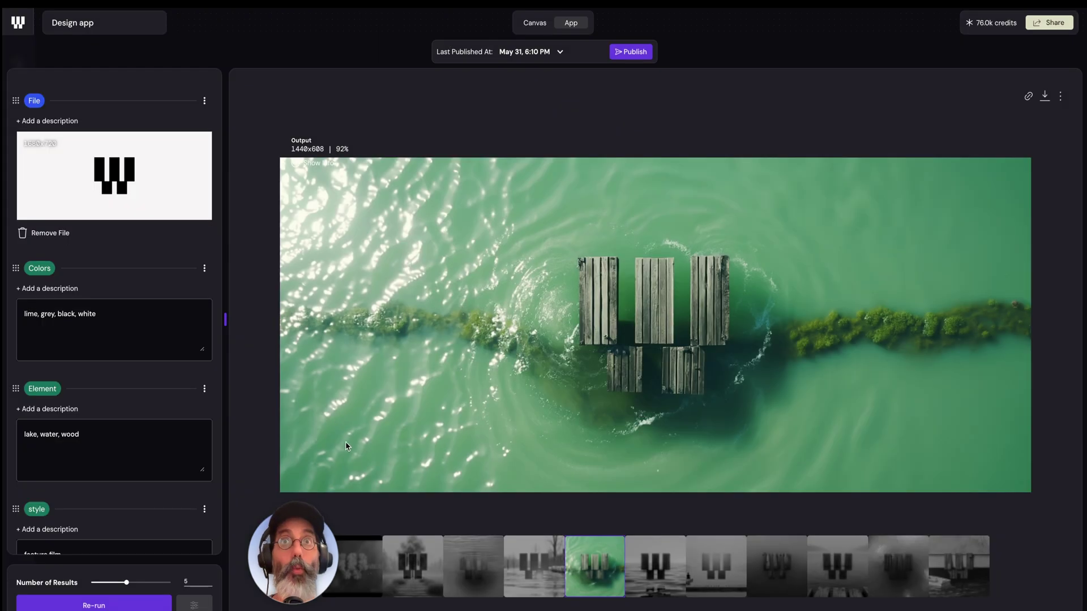
Browse the app's results, including the aerial dock image, and return to the node canvas
left_click(90, 407)
scroll(89, 402, "down", 1)
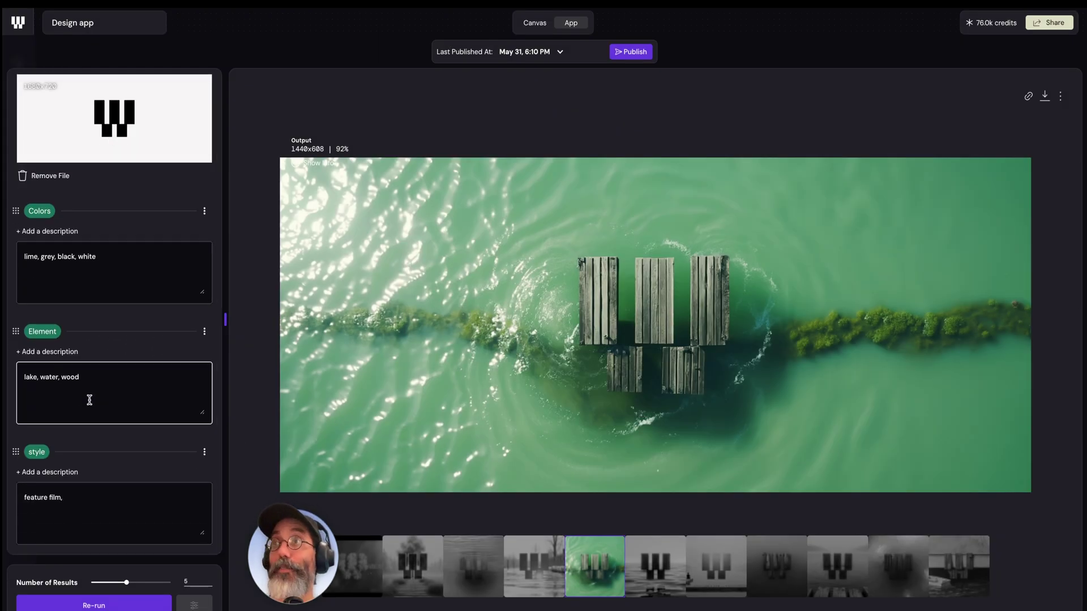
scroll(119, 354, "up", 1)
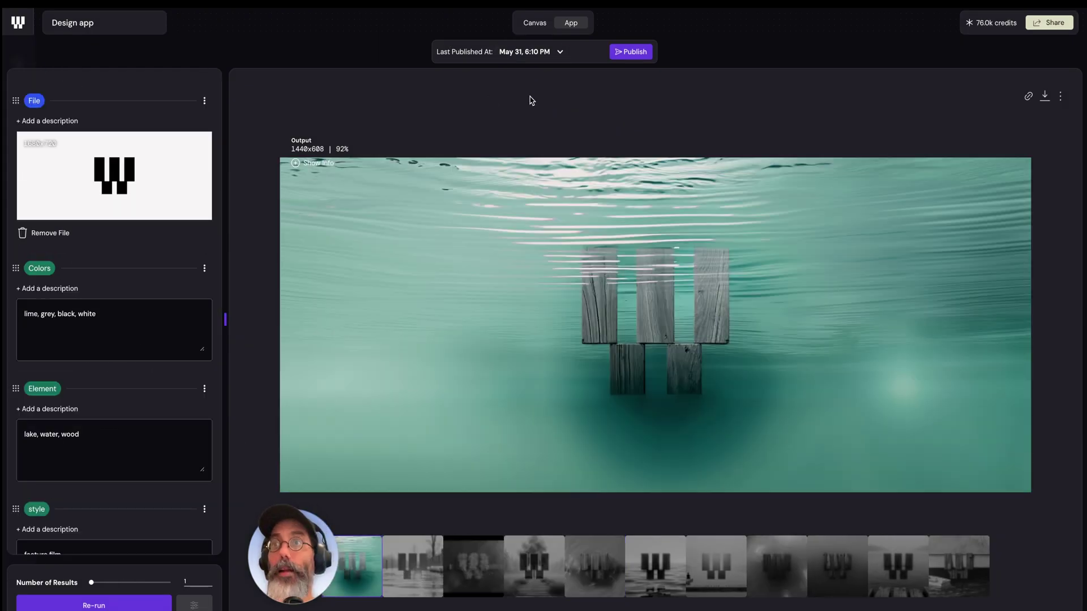
left_click(534, 24)
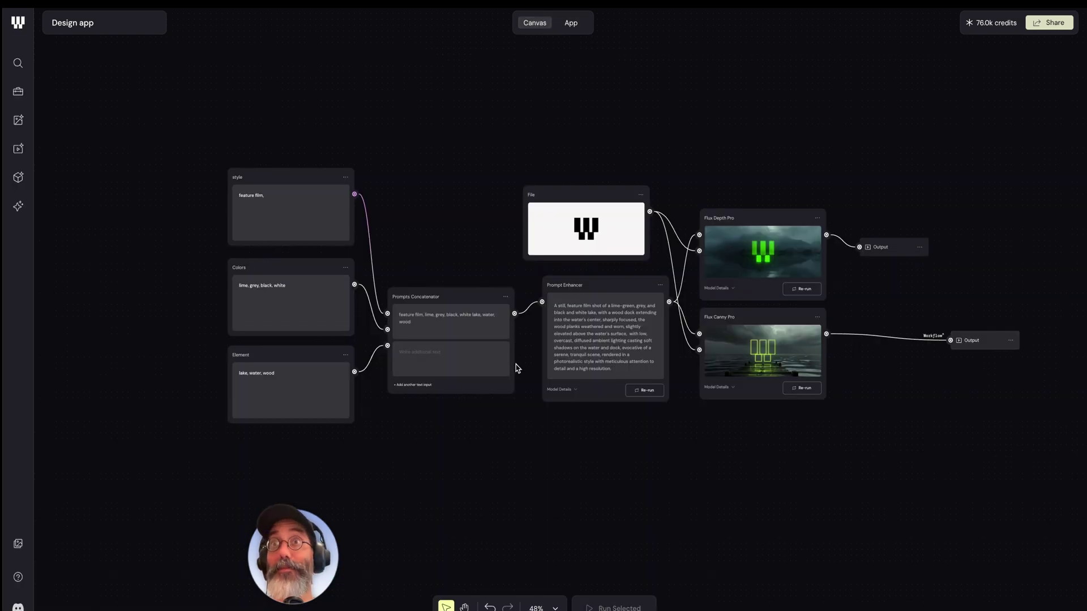
left_click(570, 25)
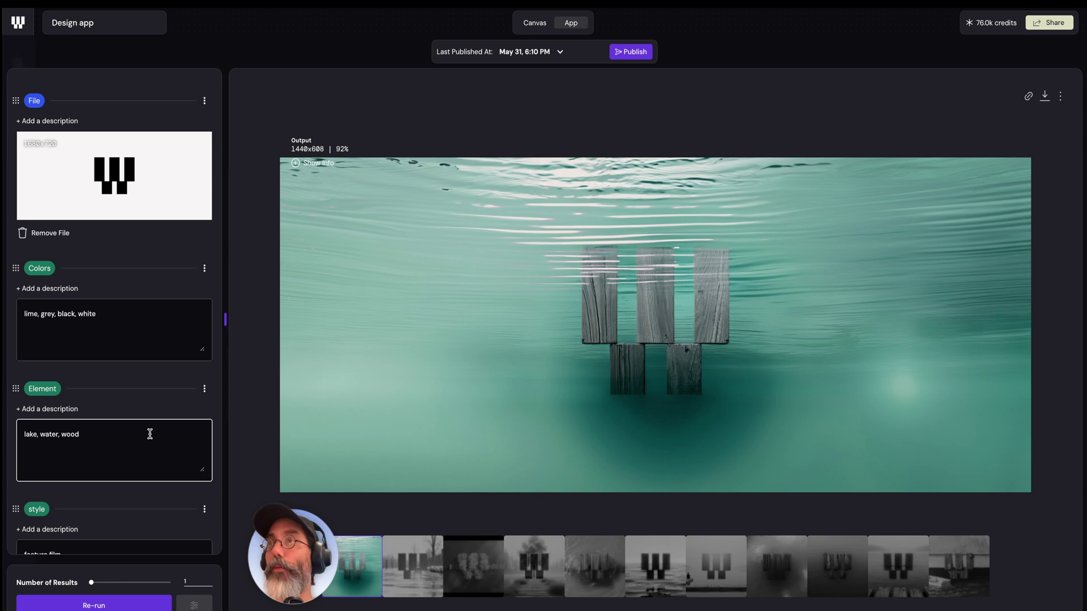
left_click(595, 572)
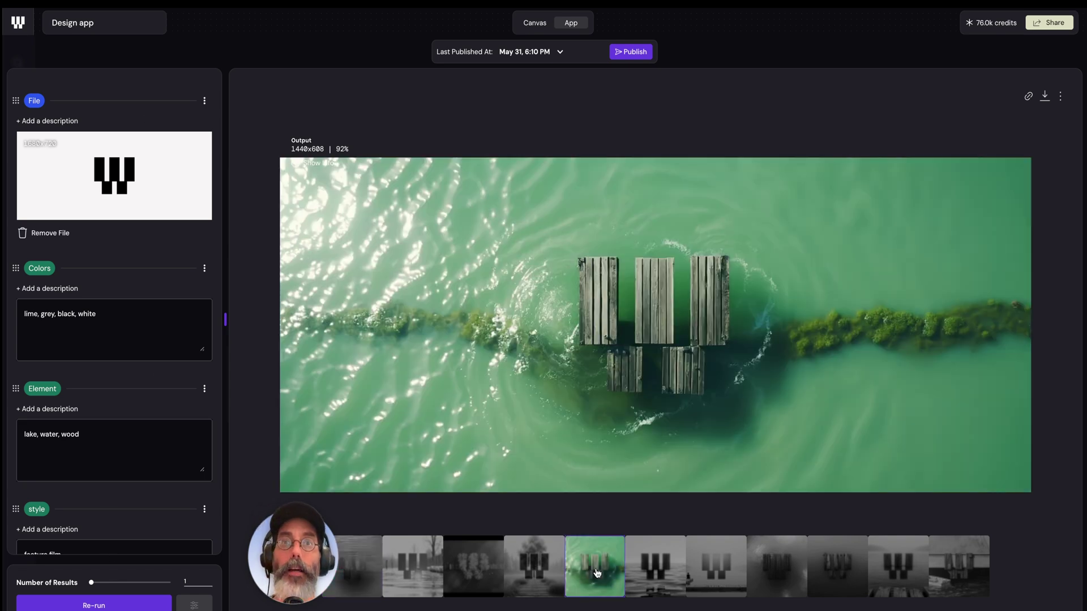
left_click(534, 24)
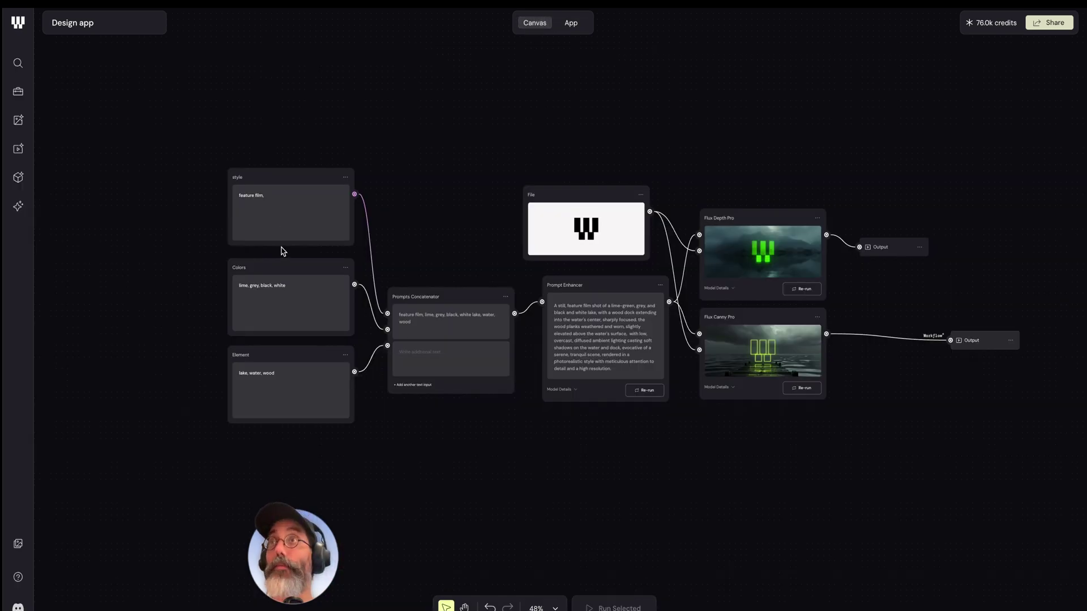
scroll(282, 248, "up", 5)
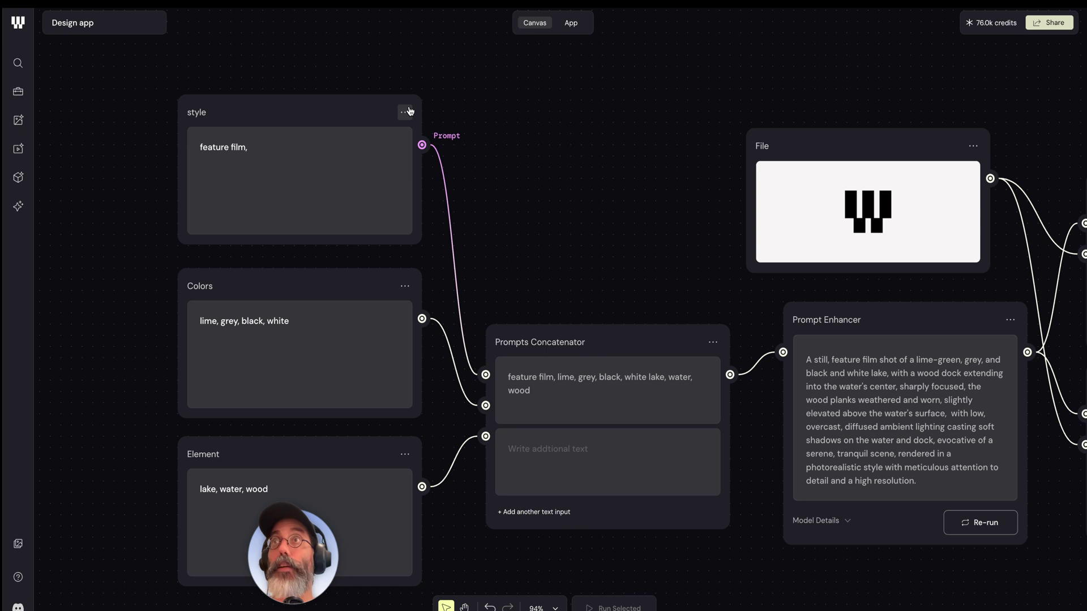
Lock the logo File node and the Colors node, leaving only Element and style exposed in the app
scroll(646, 226, "right", 5)
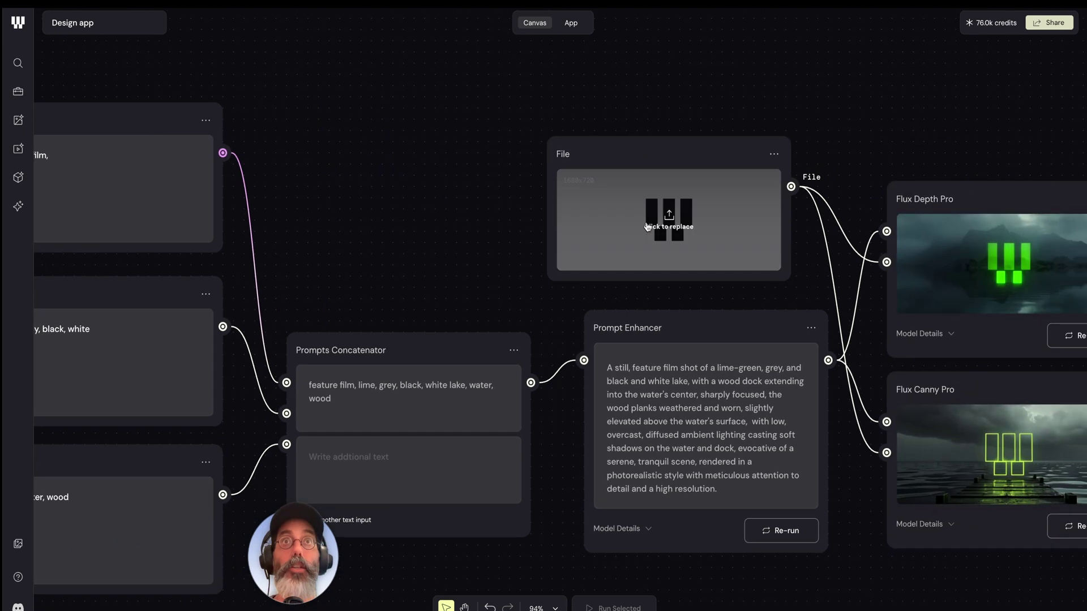
left_click(774, 154)
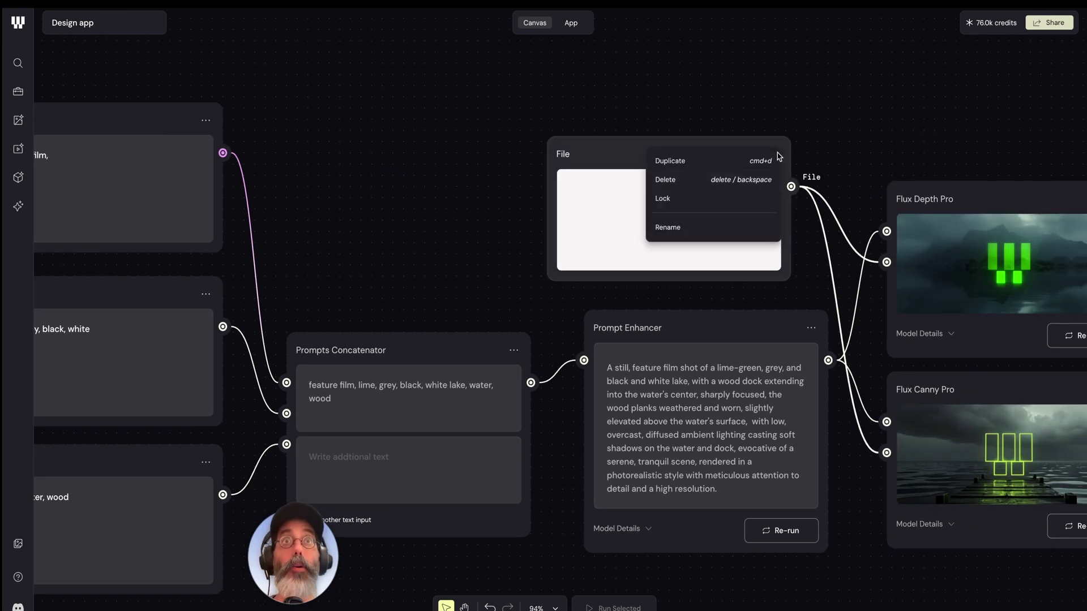
left_click(670, 201)
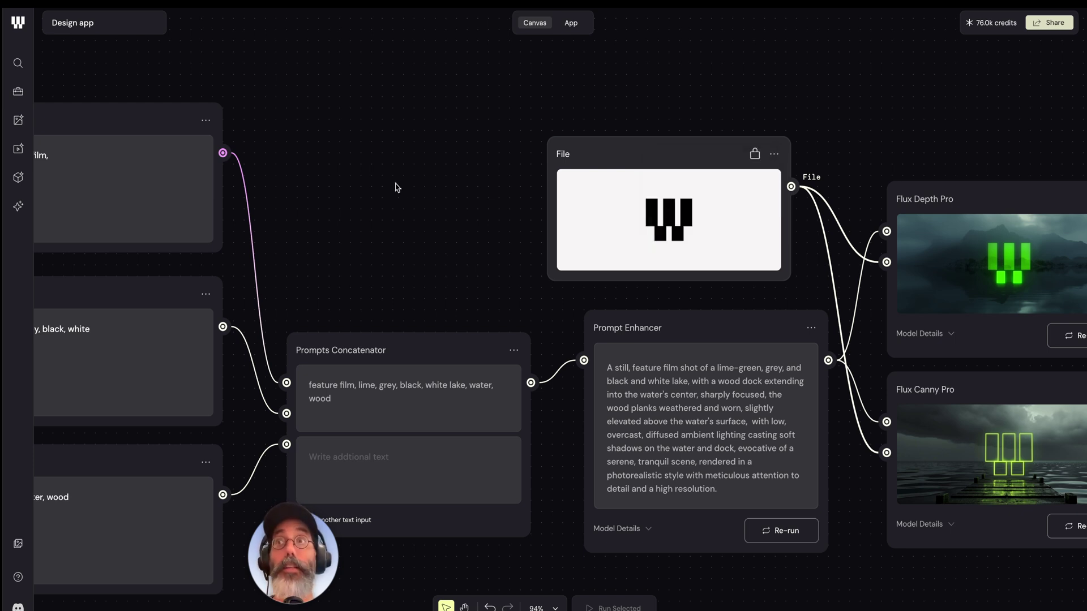
scroll(396, 189, "left", 4)
scroll(397, 188, "down", 2)
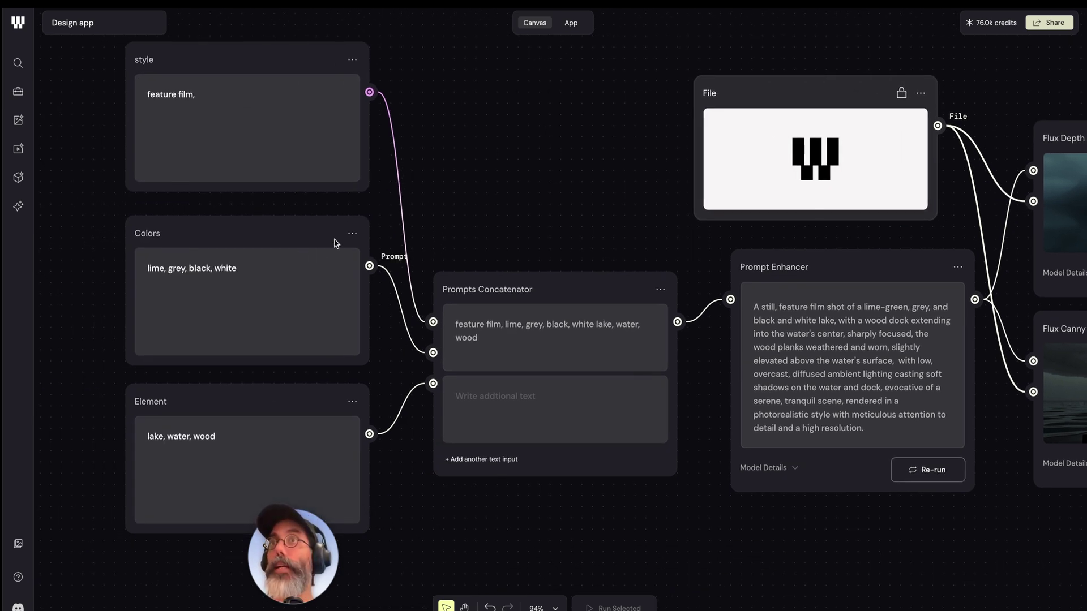
left_click(352, 233)
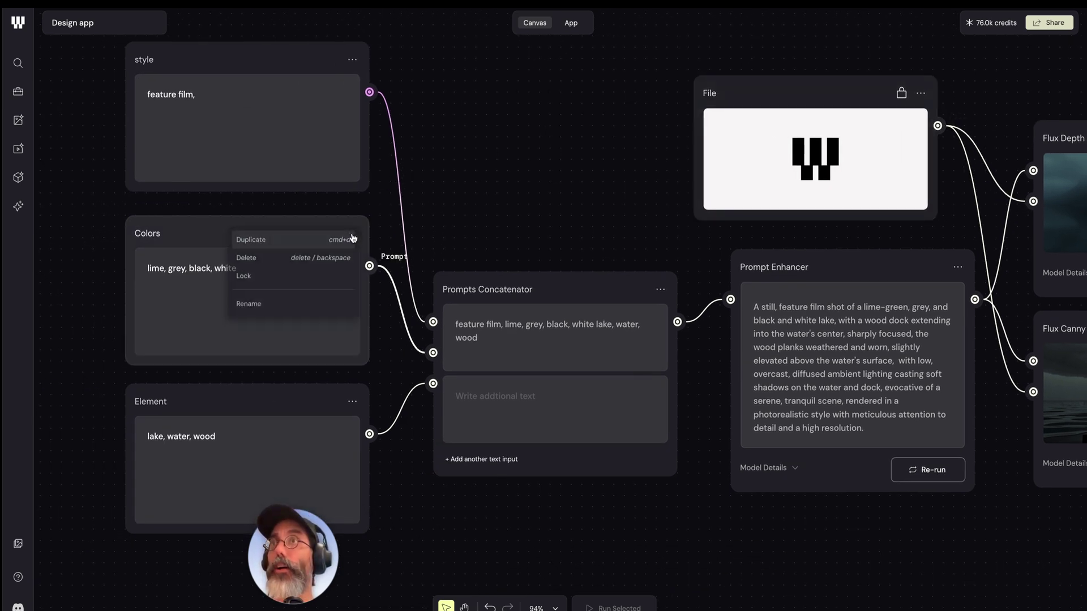
left_click(324, 277)
left_click(570, 24)
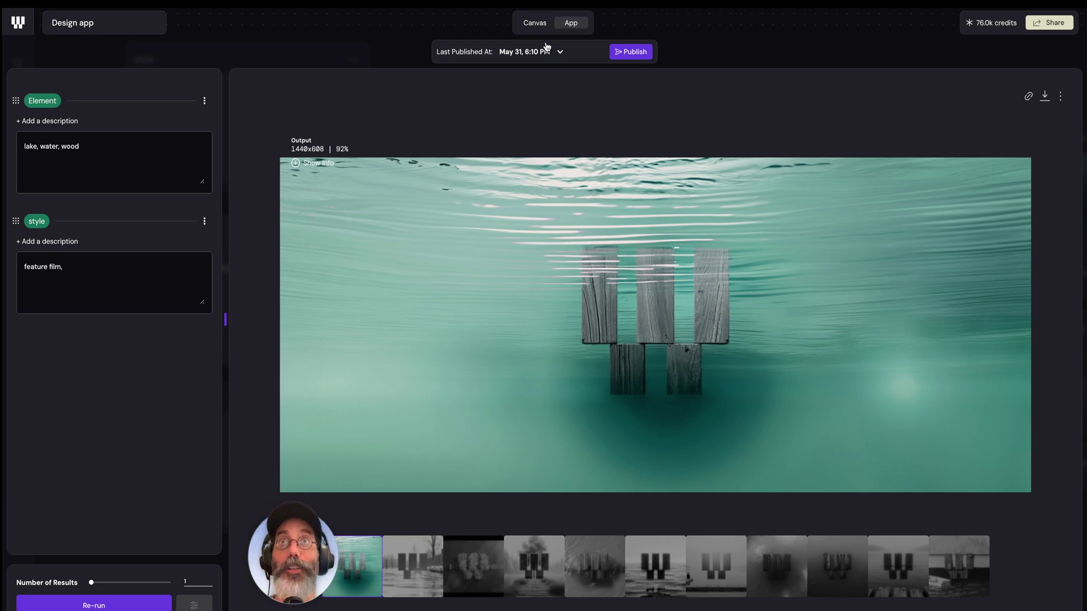
Go to the Canvas view, showing the 'Multi views with app' fashion model node graph
left_click(540, 19)
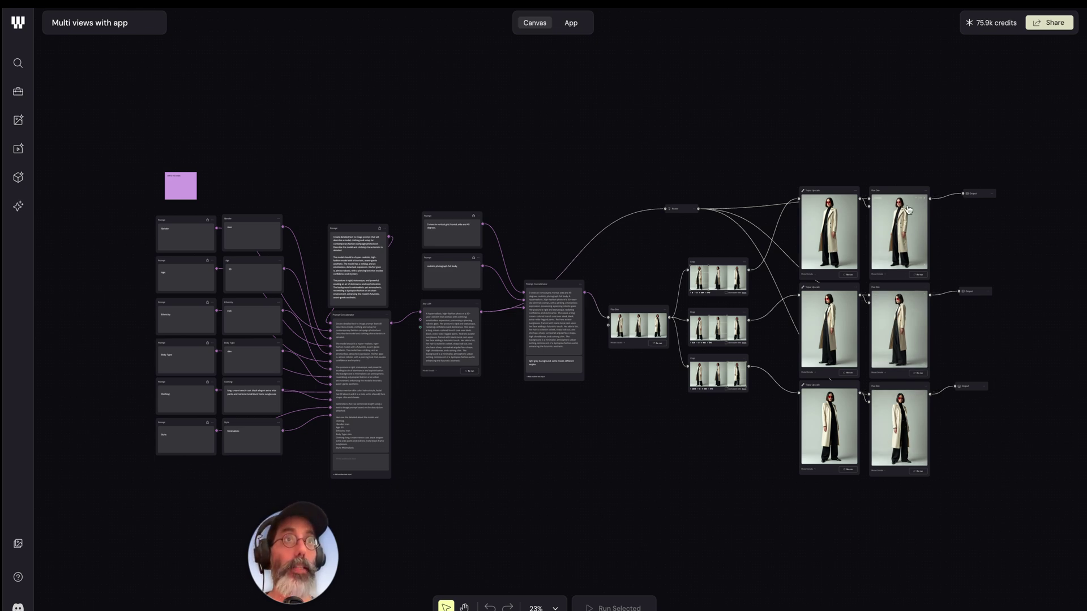
scroll(1015, 239, "right", 2)
scroll(1015, 240, "up", 5)
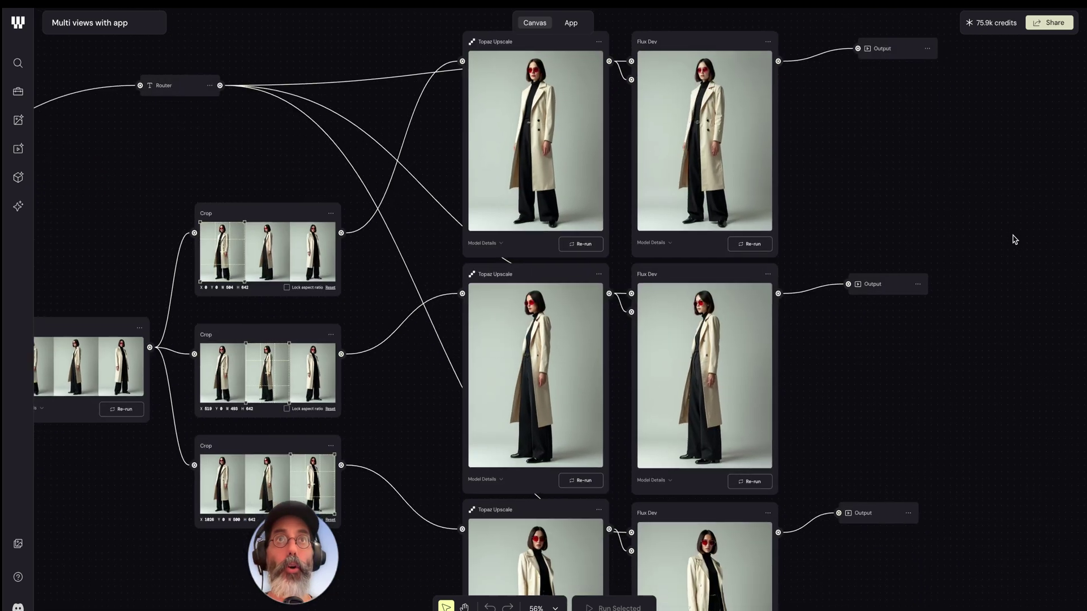
scroll(1015, 240, "down", 2)
scroll(1015, 239, "down", 2)
scroll(1015, 240, "down", 5)
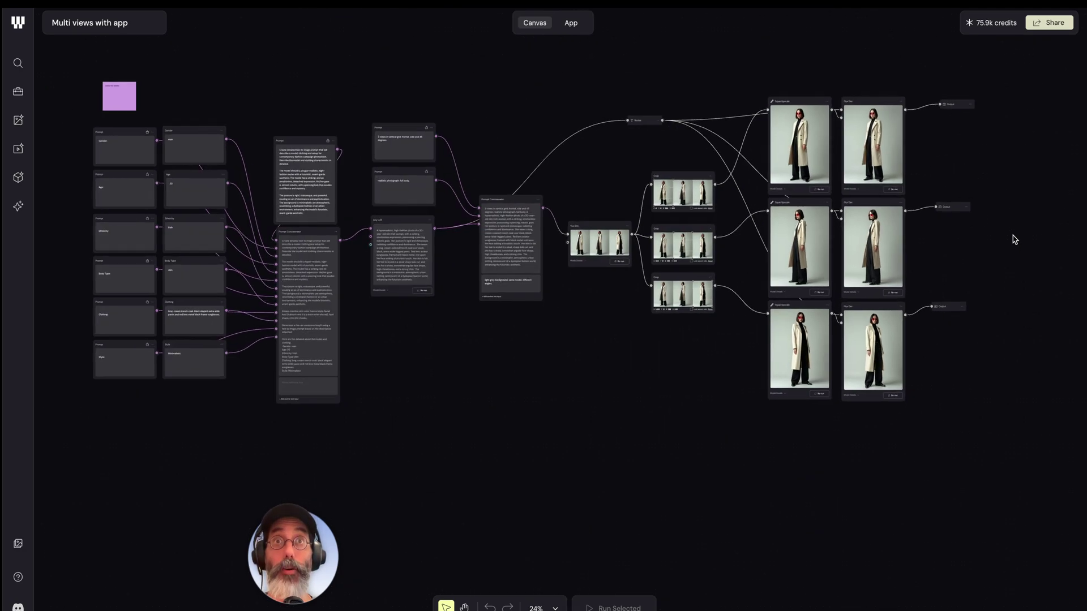
scroll(1014, 236, "left", 2)
scroll(1014, 236, "up", 2)
scroll(459, 381, "left", 4)
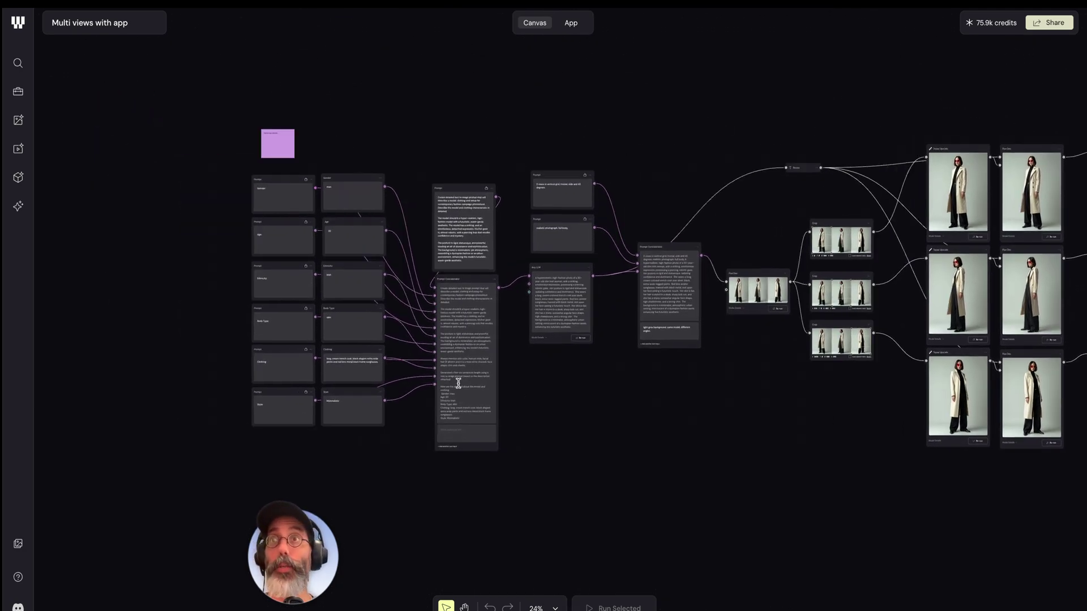
scroll(494, 284, "up", 2)
scroll(494, 284, "up", 5)
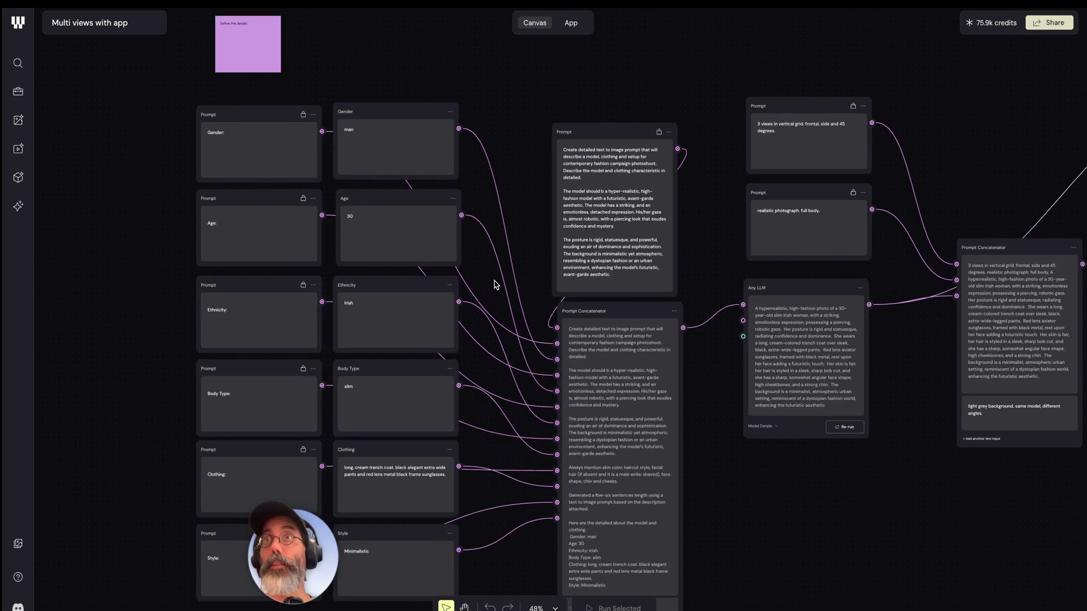
scroll(494, 281, "down", 1)
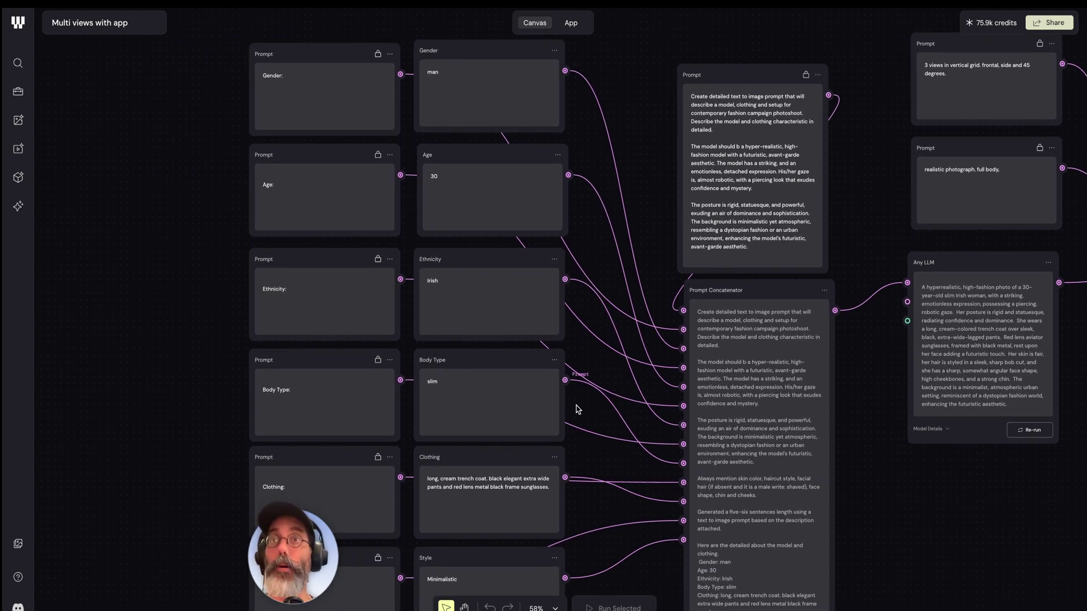
scroll(577, 409, "down", 4)
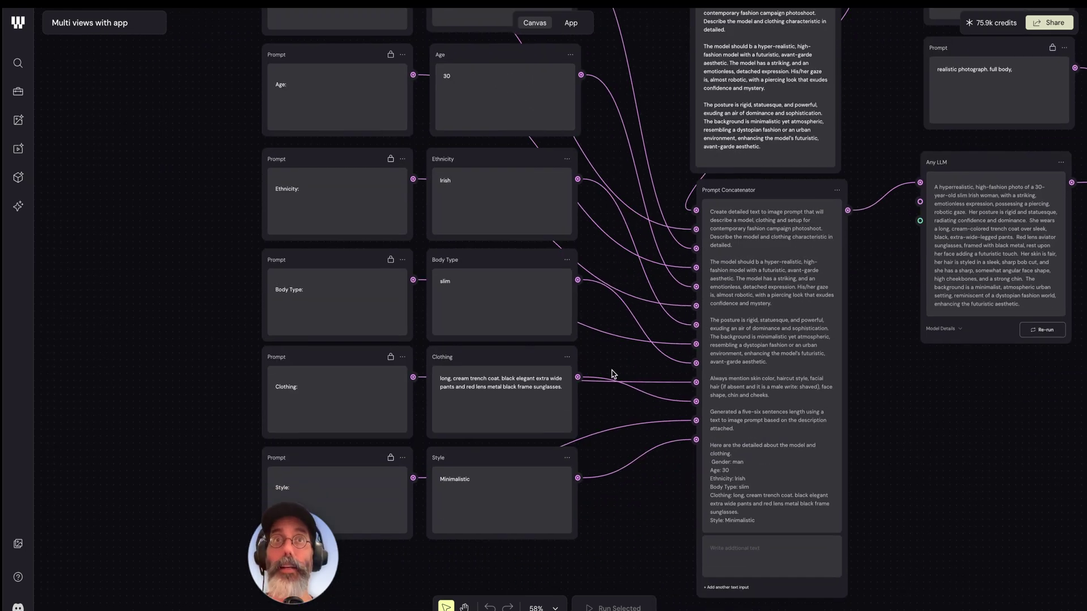
scroll(613, 375, "down", 2)
scroll(612, 375, "up", 2)
scroll(613, 375, "right", 3)
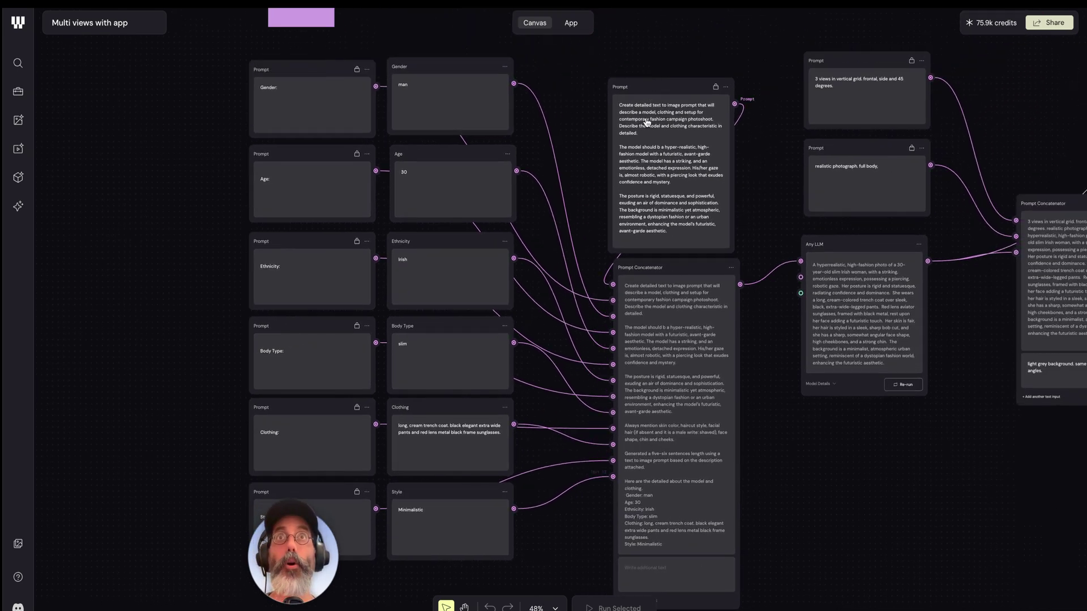
scroll(661, 151, "up", 5)
scroll(660, 152, "right", 3)
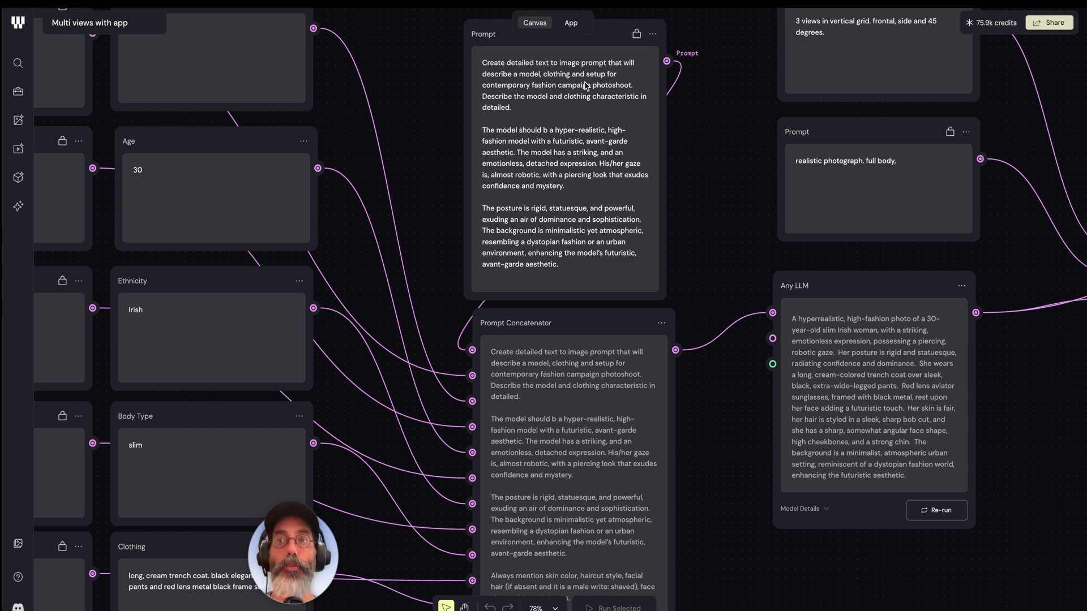
scroll(688, 237, "right", 5)
scroll(688, 236, "up", 2)
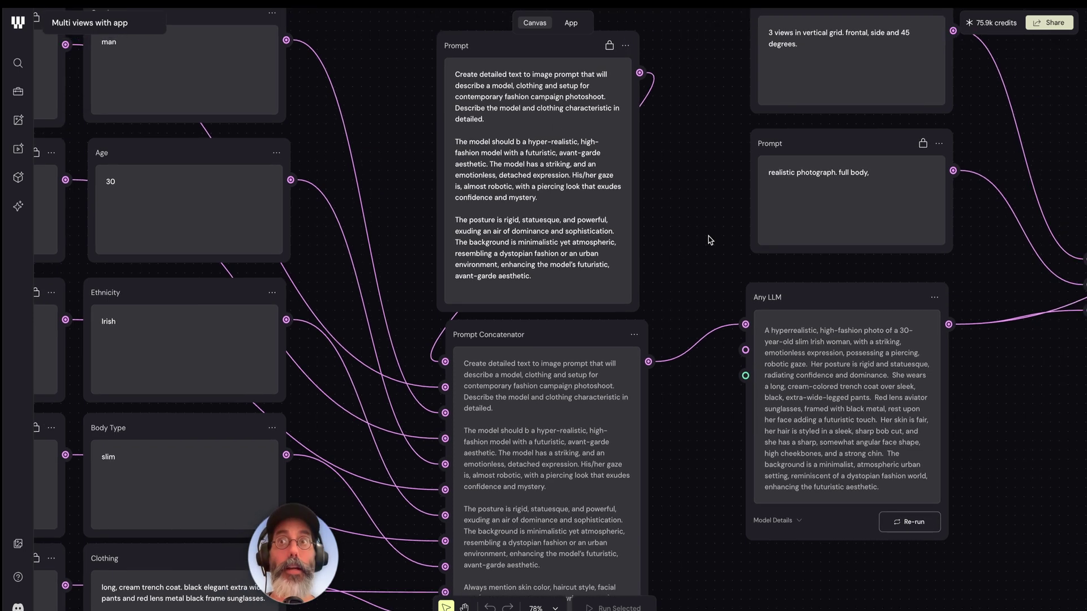
scroll(710, 240, "left", 6)
scroll(707, 261, "down", 2)
scroll(703, 284, "right", 12)
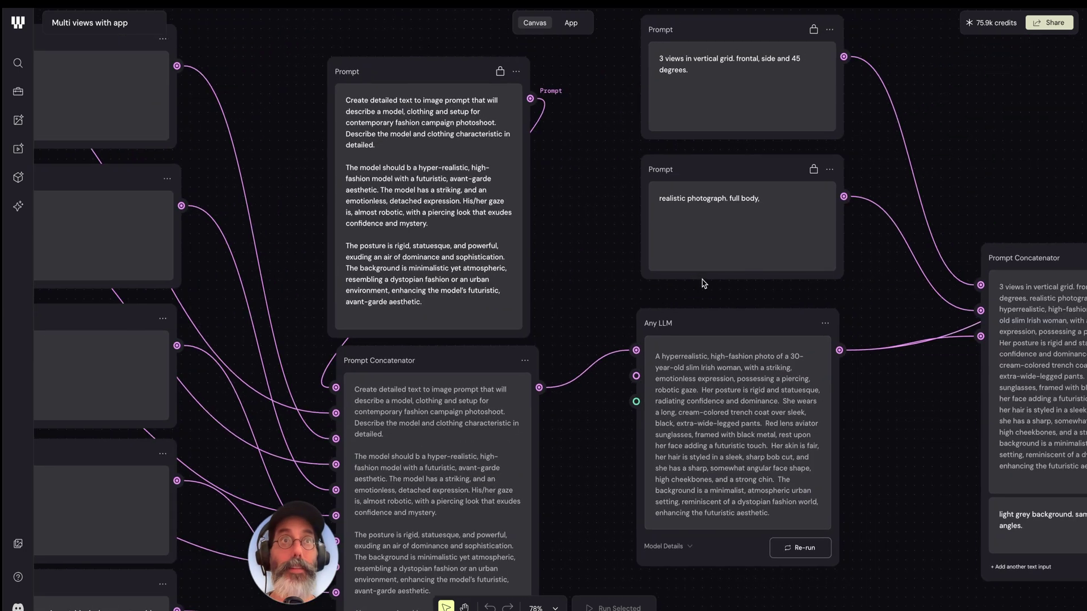
scroll(702, 280, "up", 1)
scroll(702, 280, "right", 1)
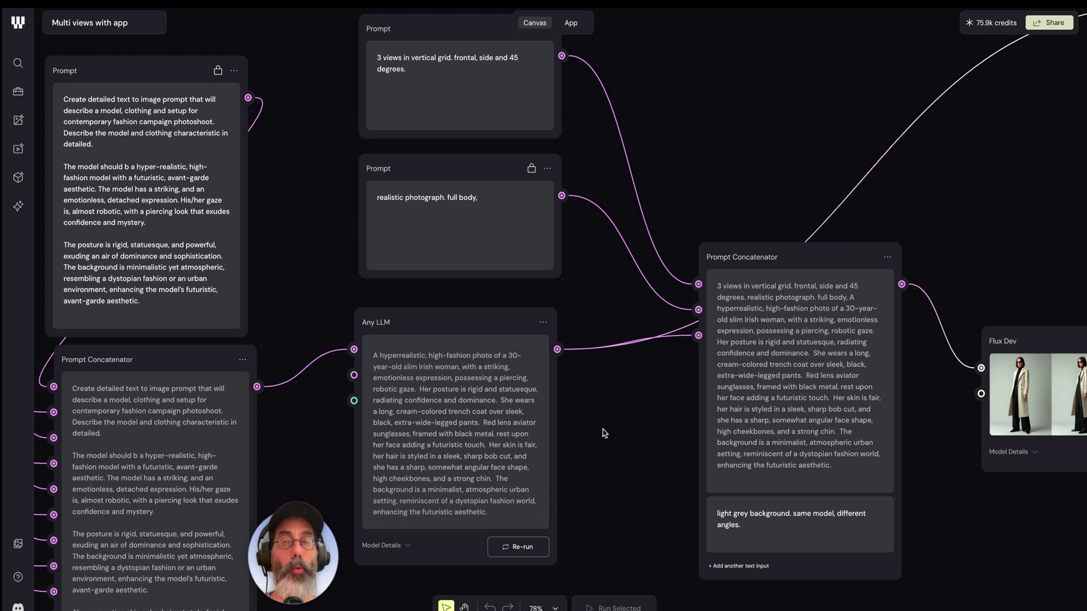
scroll(605, 434, "down", 5)
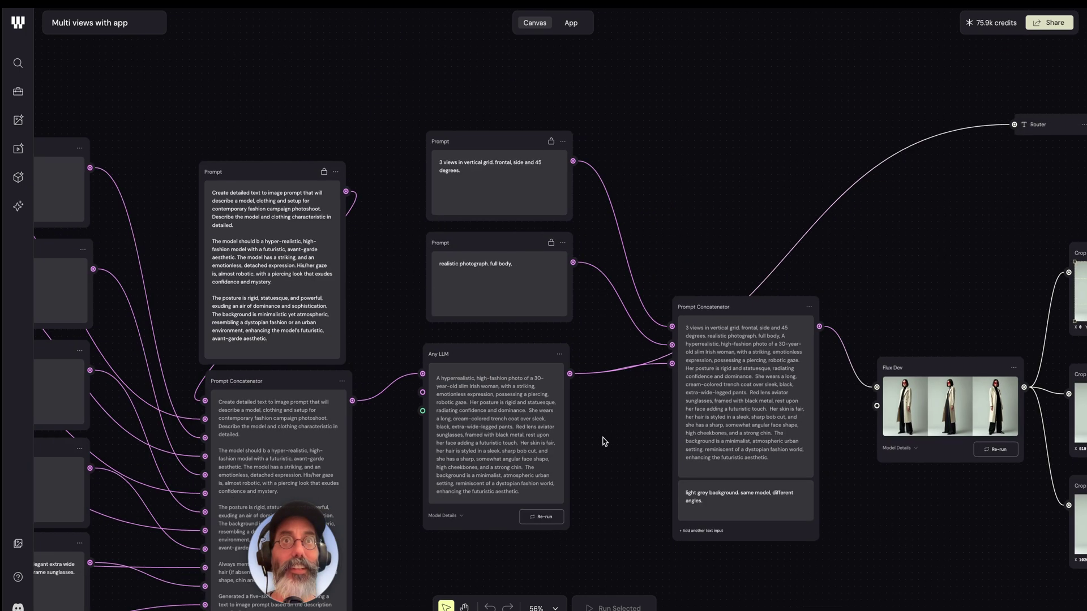
scroll(605, 441, "up", 5)
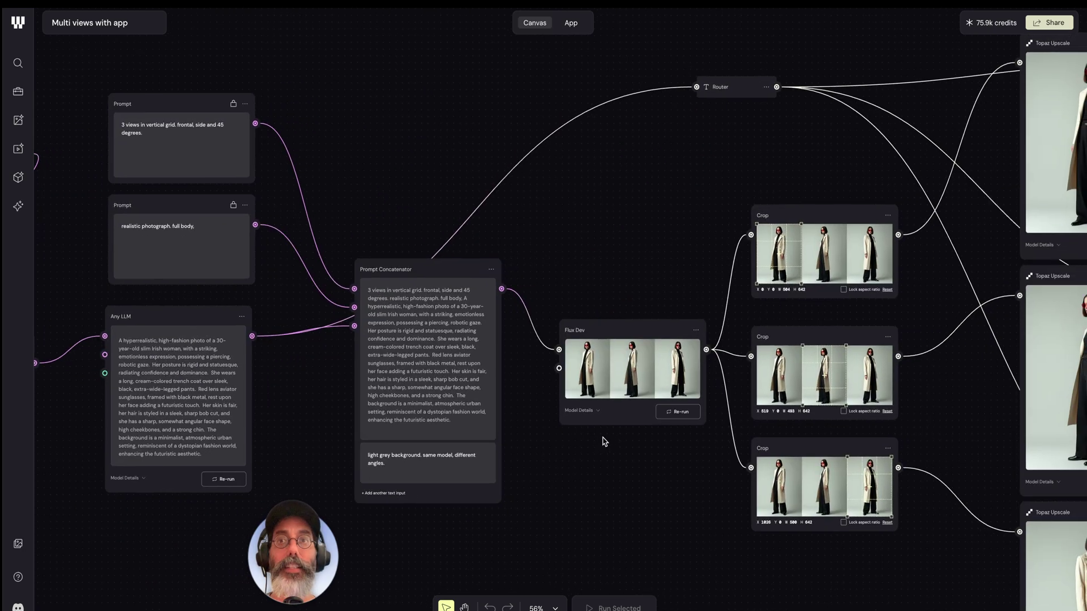
scroll(604, 441, "right", 4)
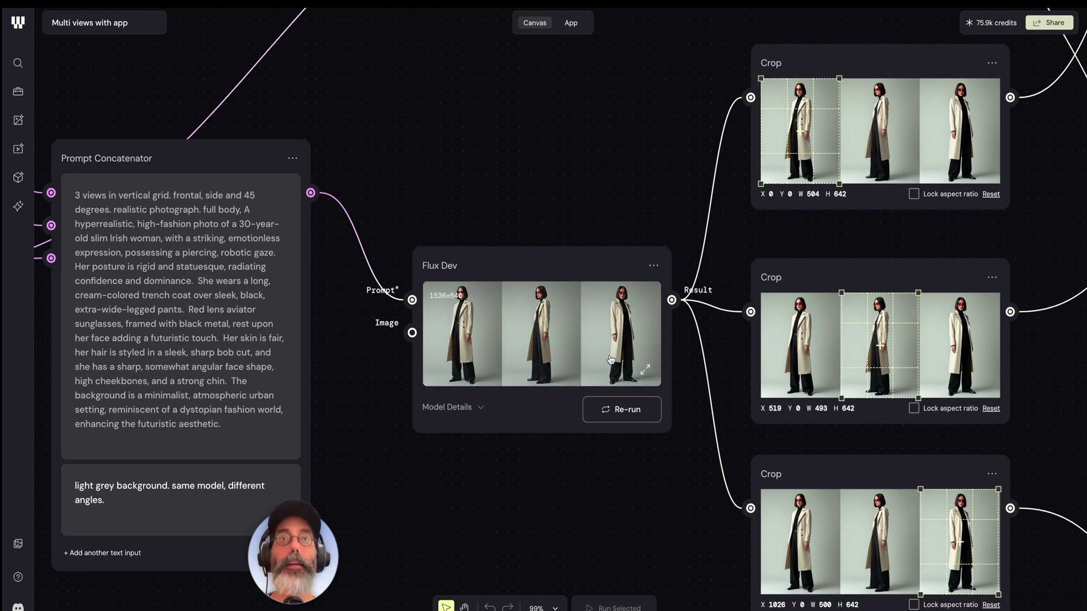
scroll(610, 360, "down", 4)
scroll(698, 338, "right", 3)
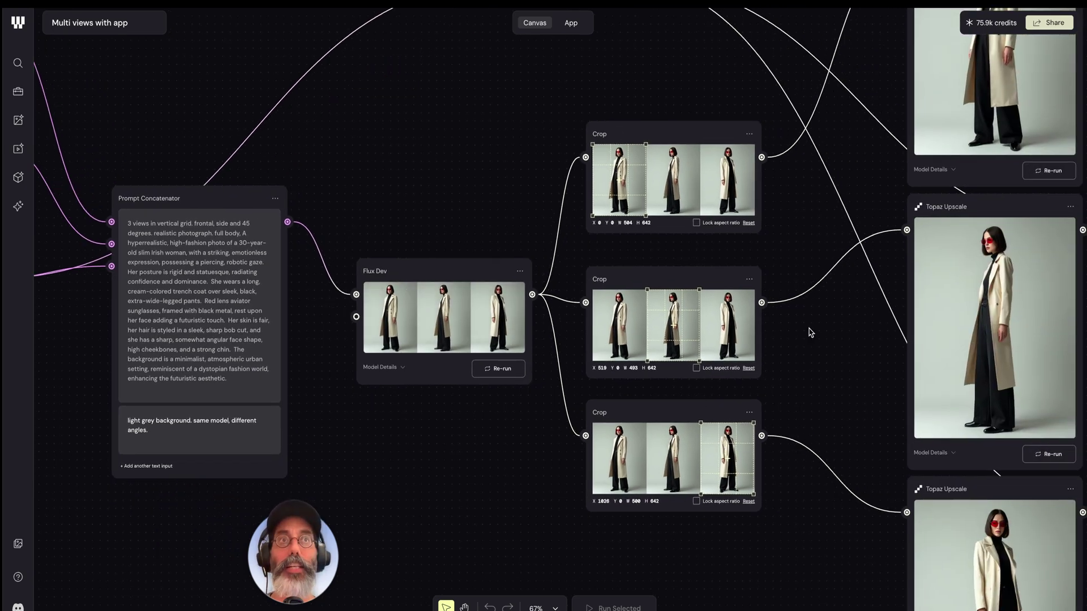
scroll(808, 331, "right", 4)
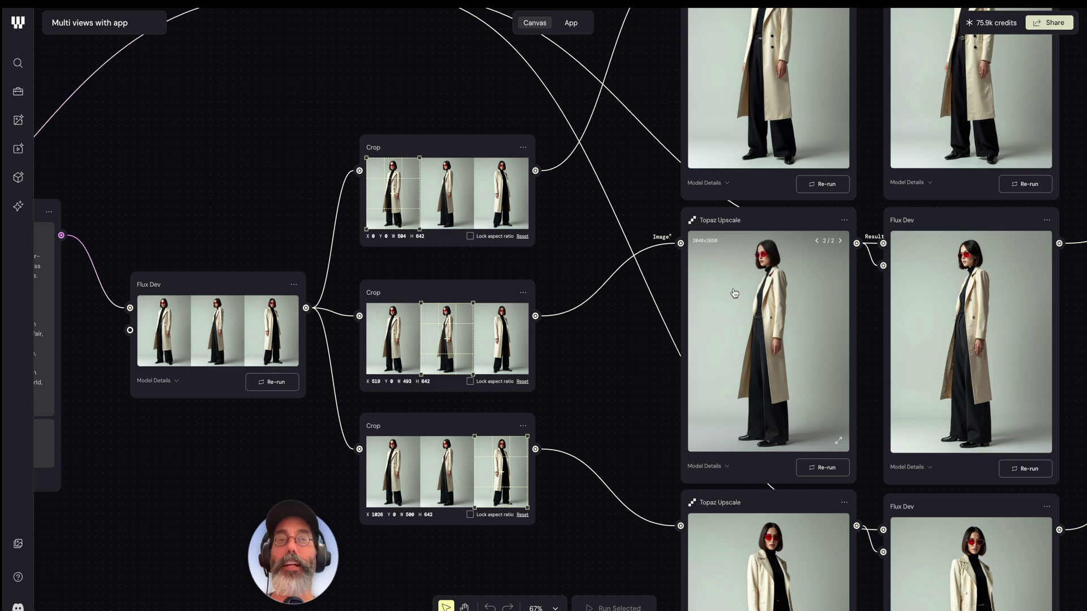
scroll(734, 292, "right", 3)
scroll(781, 308, "up", 4)
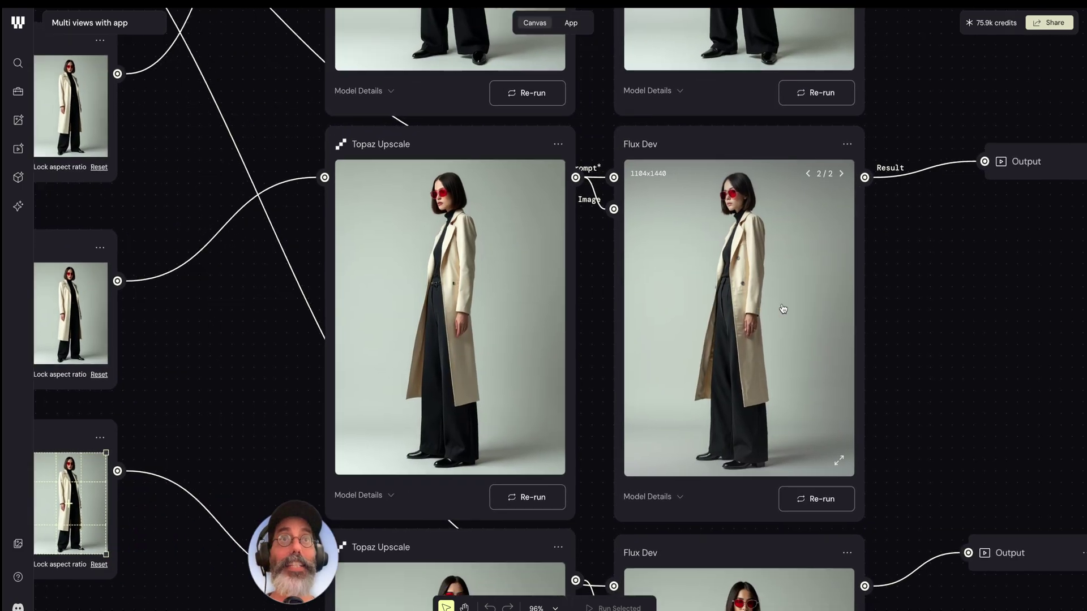
scroll(783, 309, "down", 8)
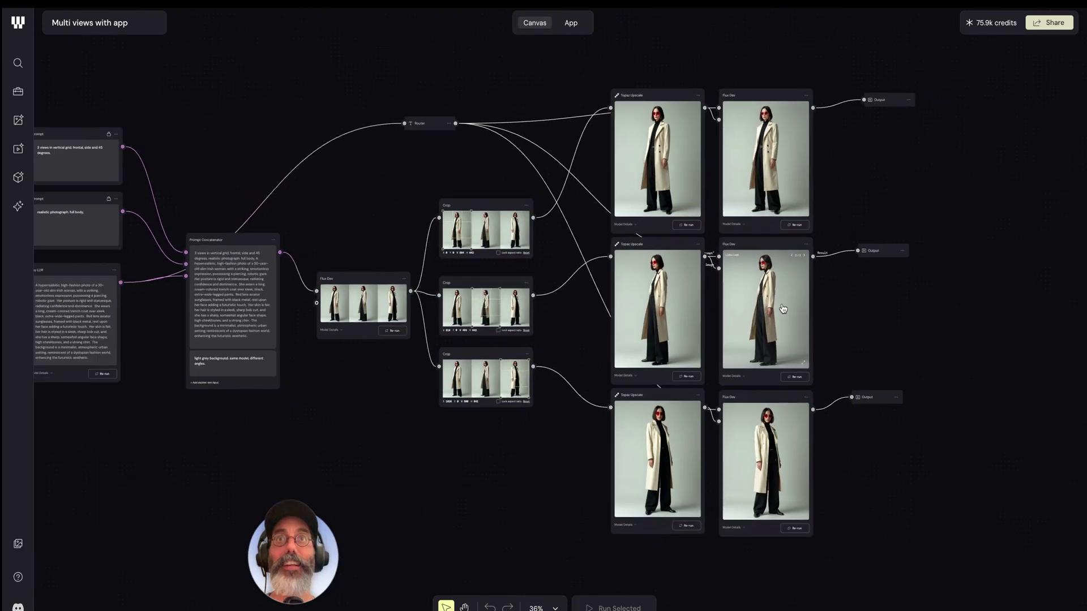
scroll(783, 308, "down", 2)
scroll(783, 309, "left", 2)
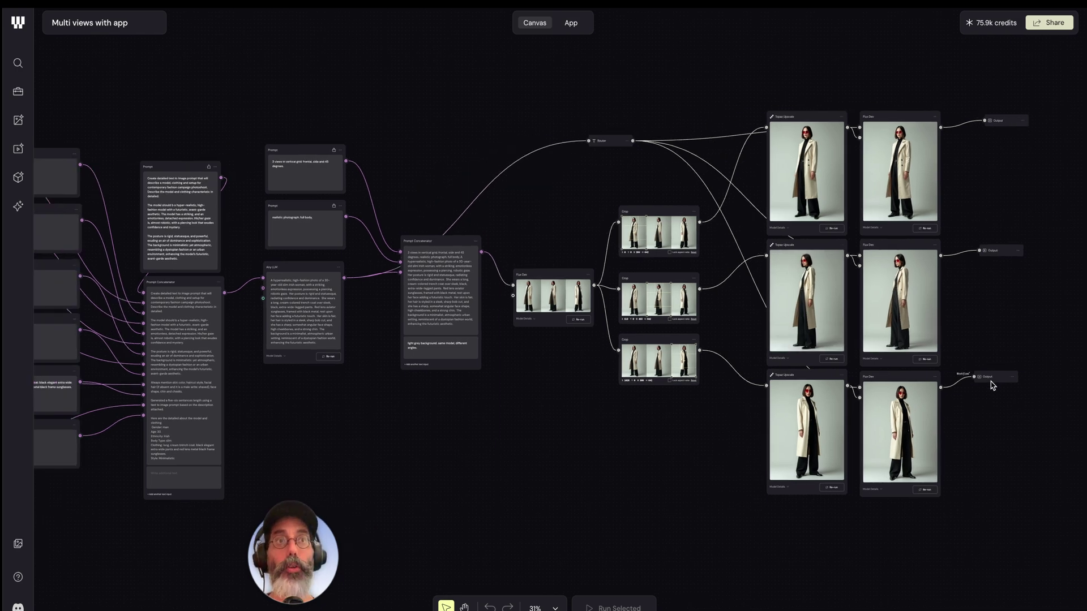
scroll(866, 226, "left", 2)
scroll(713, 213, "down", 1)
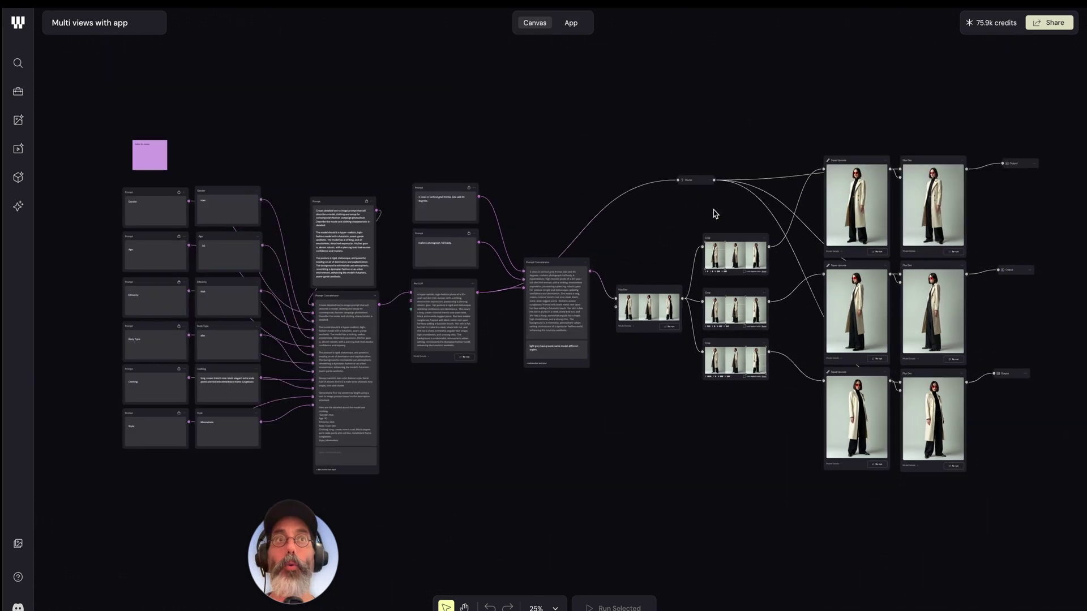
left_click(569, 28)
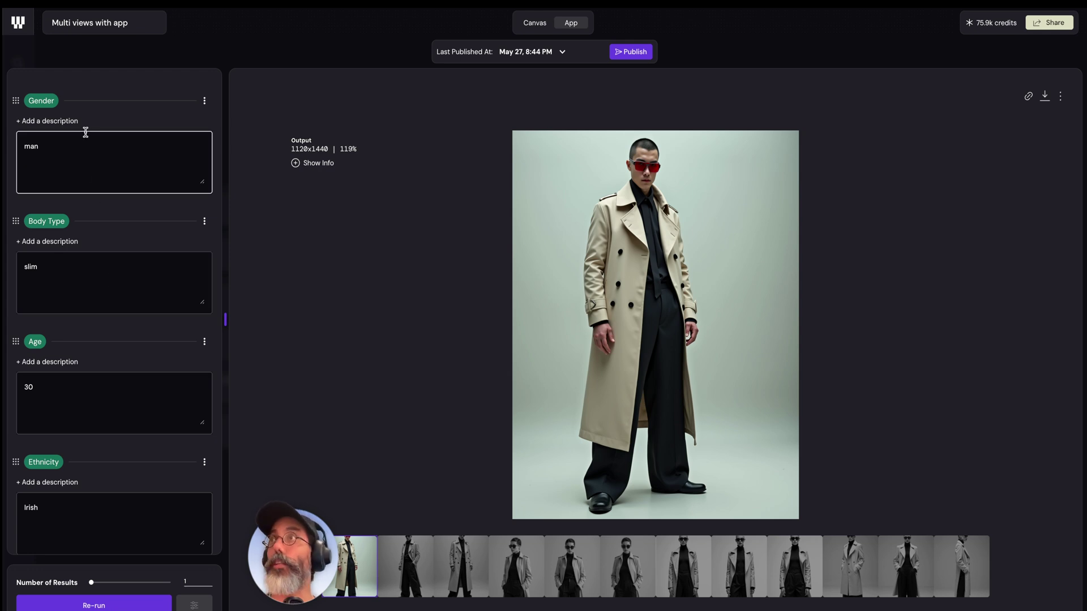
left_click(404, 569)
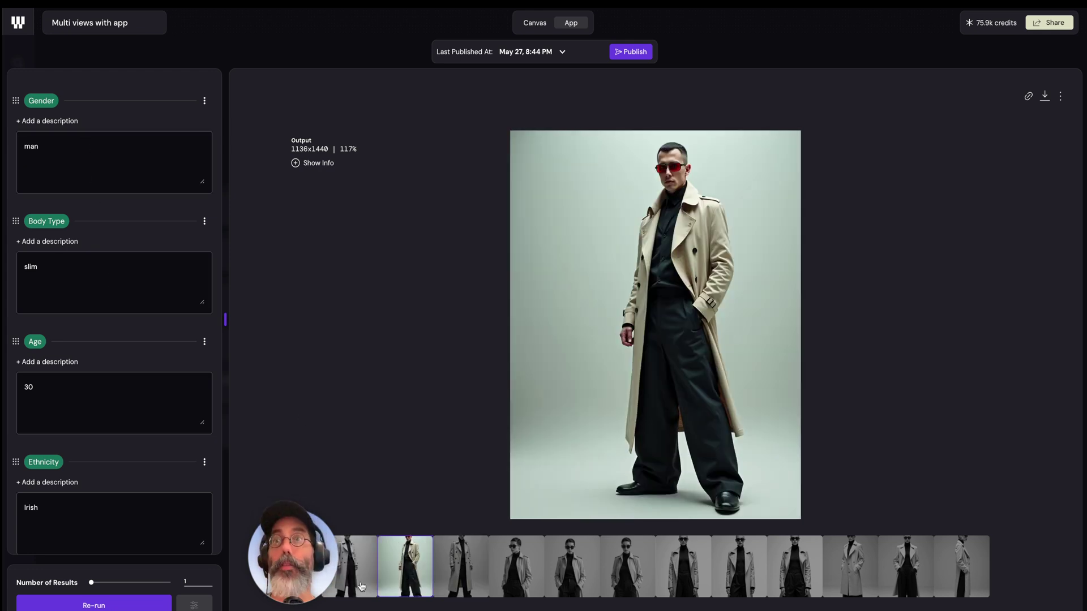
left_click(358, 588)
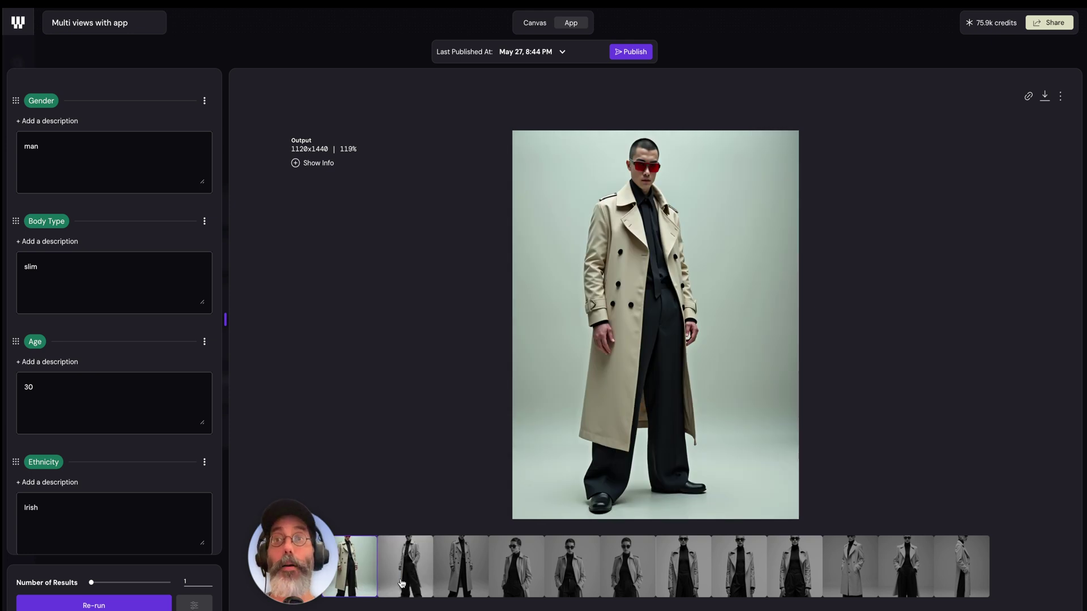